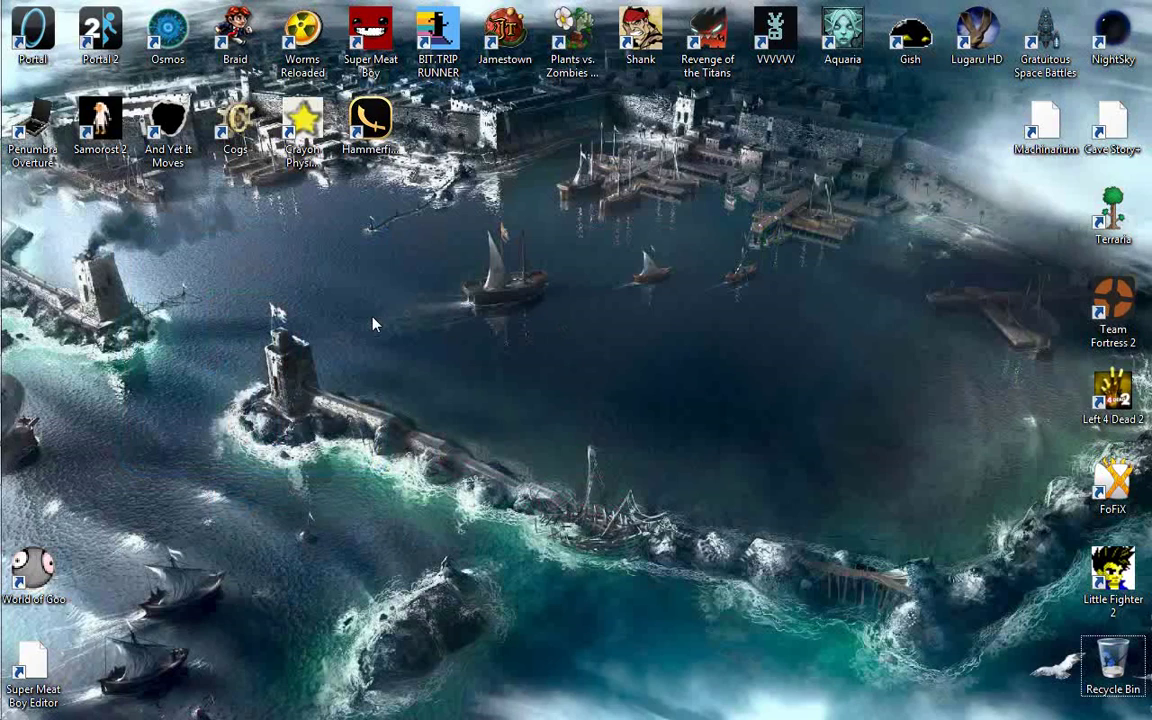
Switch to Eclipse and start importing existing projects into the workspace, using an archive file as the source.
click(45, 425)
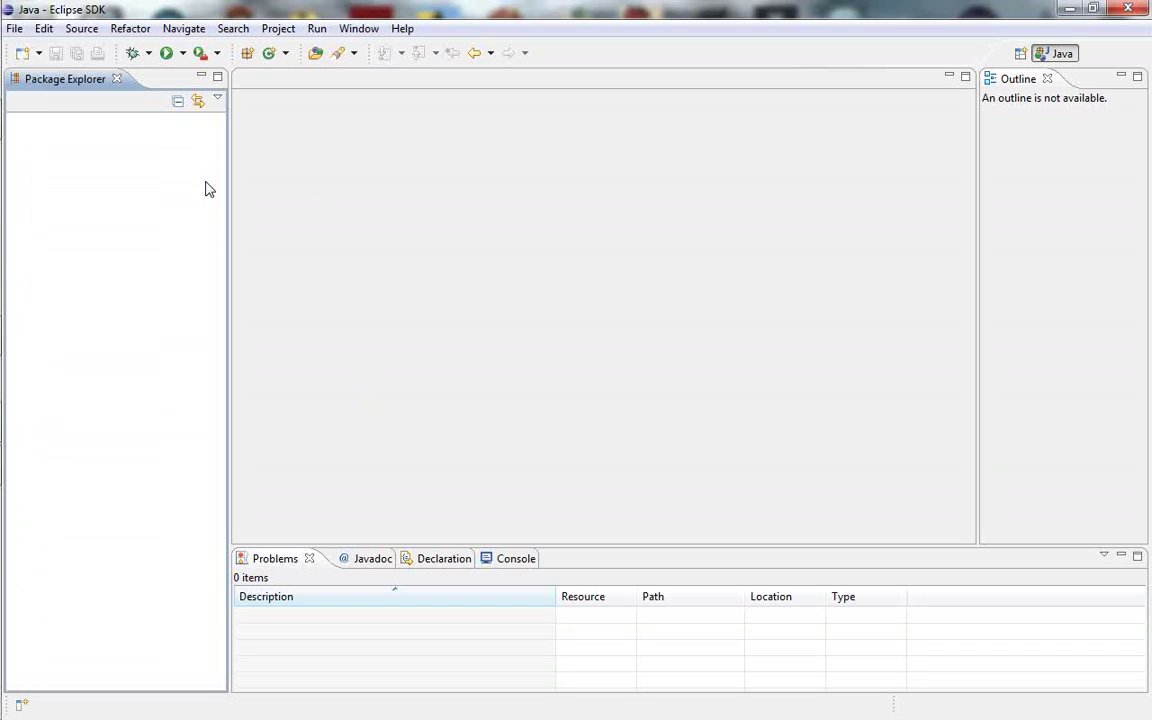
click(15, 29)
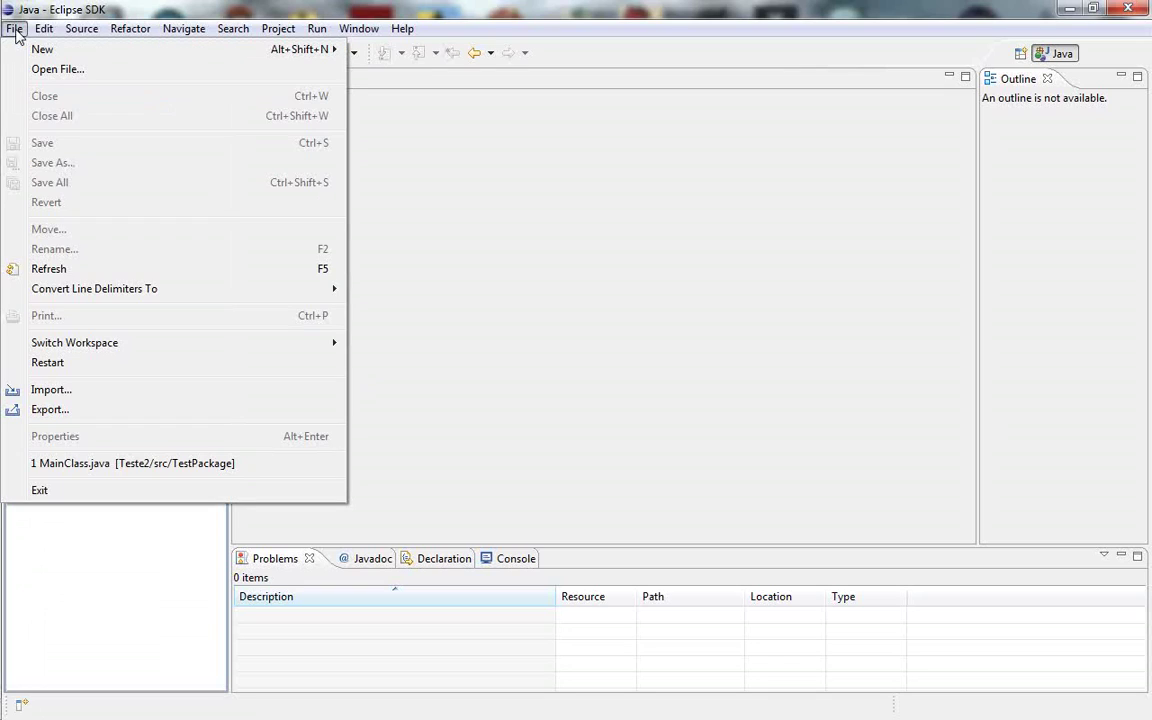
click(52, 392)
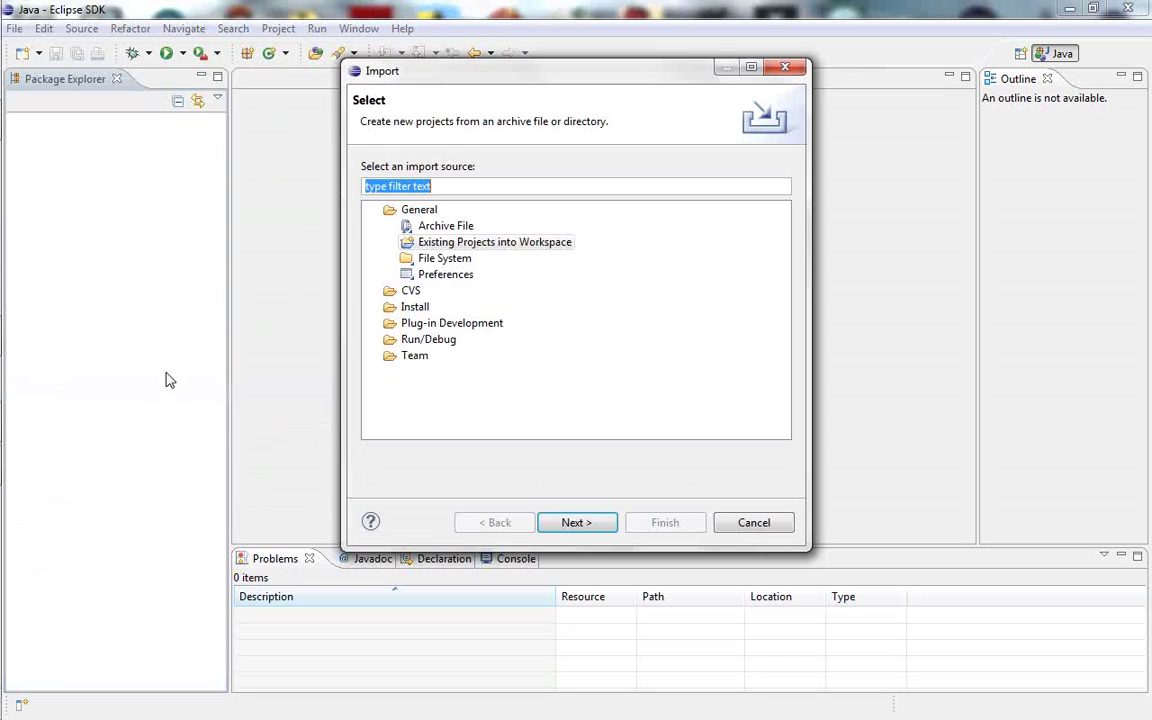
click(446, 243)
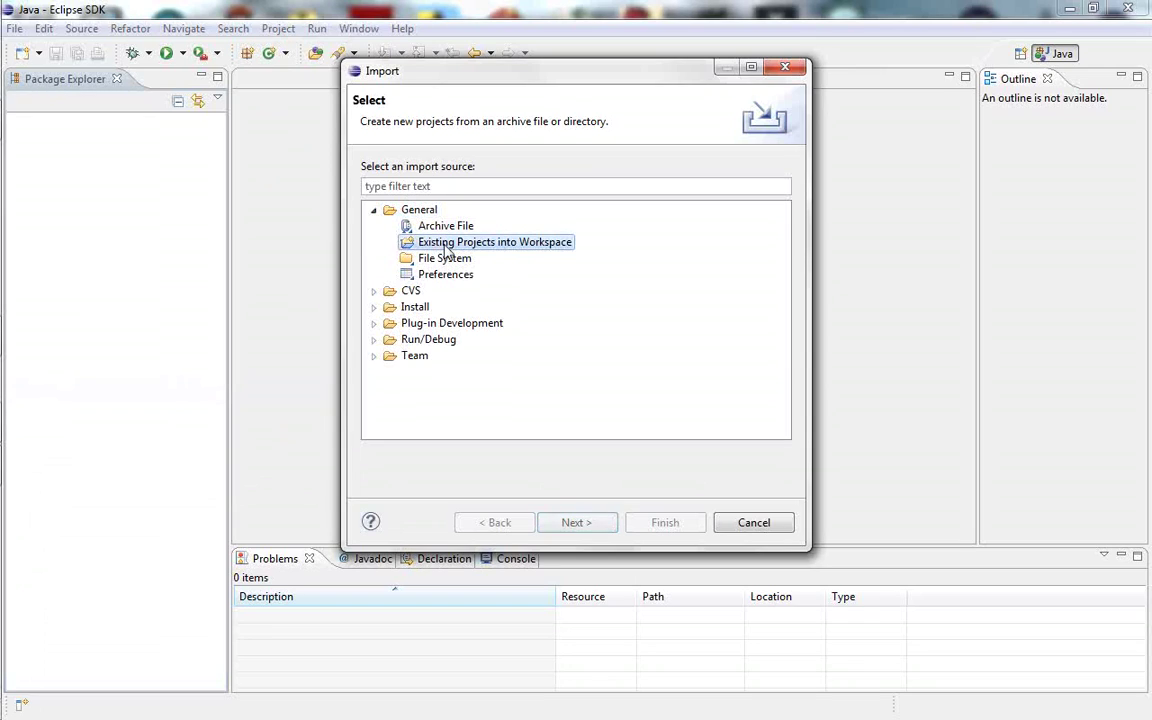
click(585, 525)
click(424, 198)
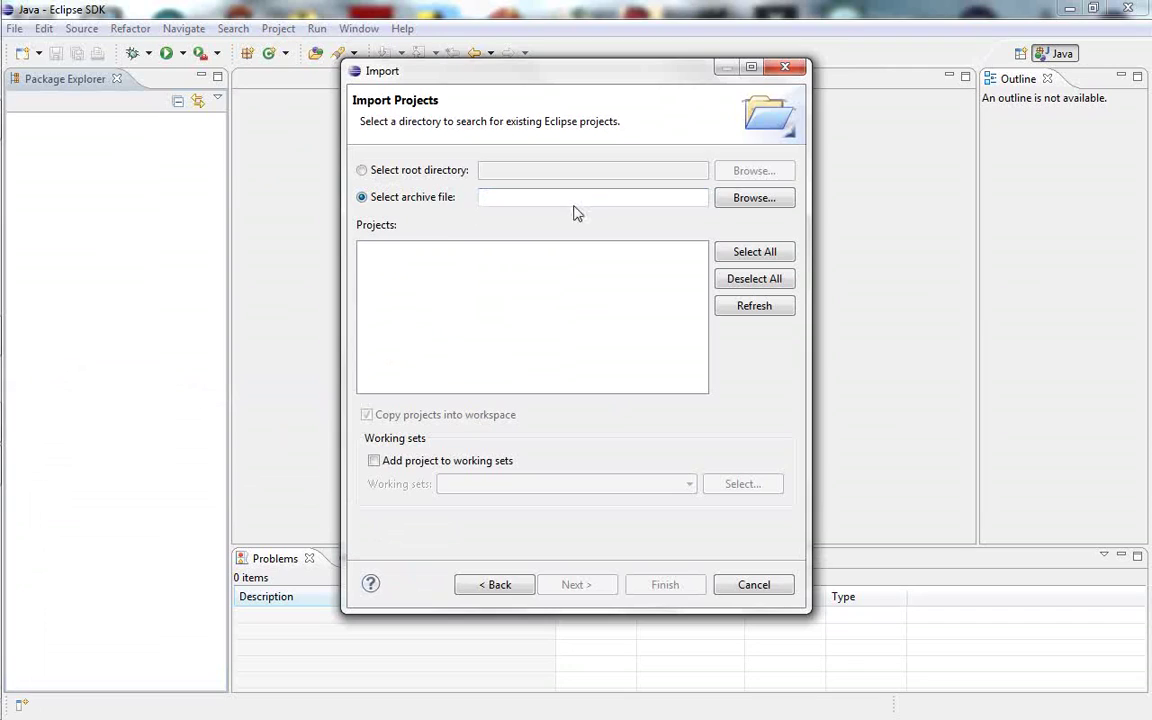
Choose SlickPongz source.jar from the Projects folder as the archive and import the SlickPongz project.
click(752, 198)
click(615, 416)
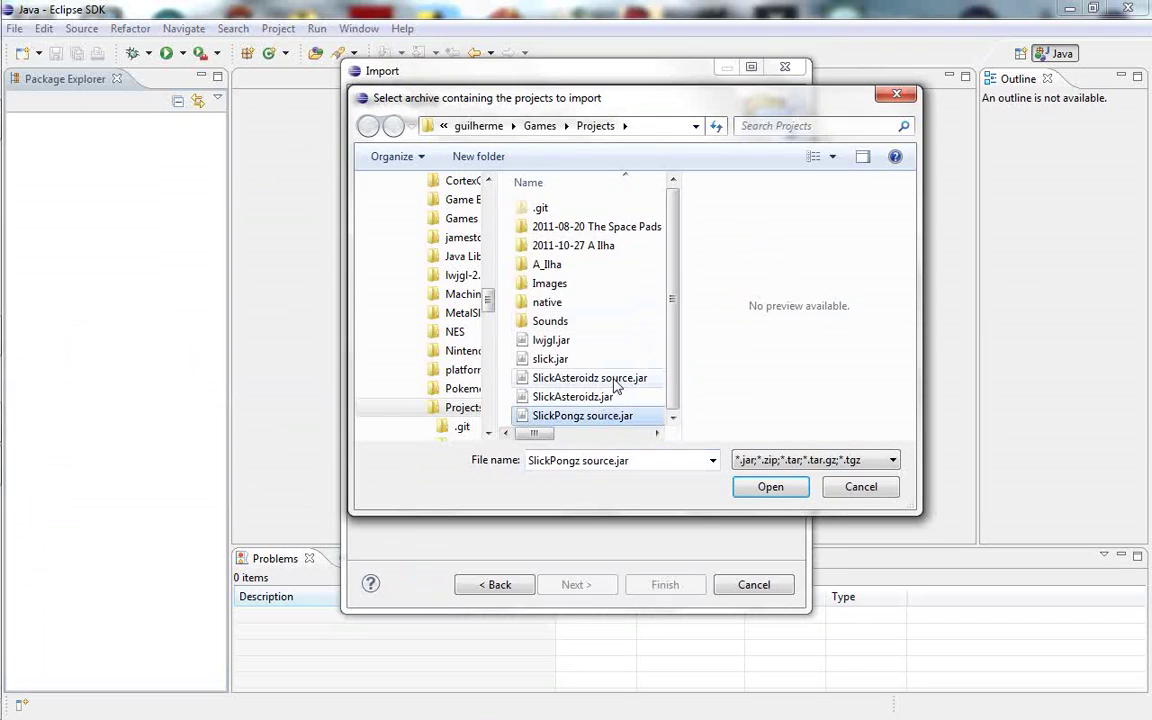
click(614, 380)
click(588, 416)
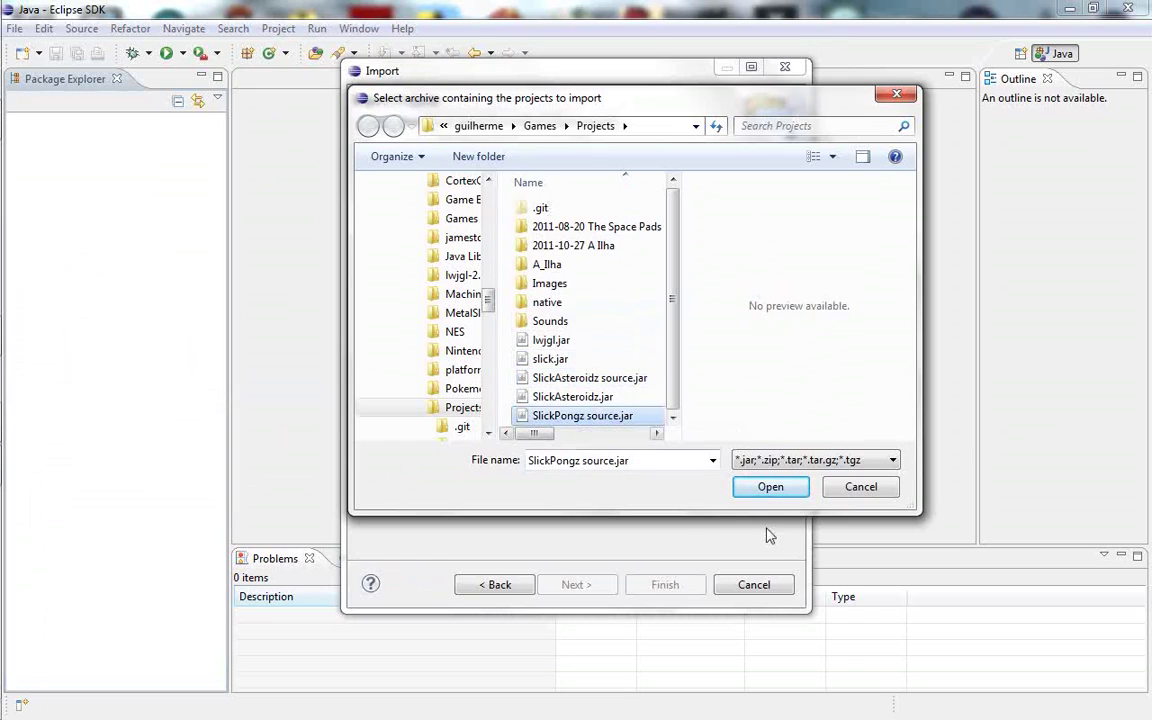
click(766, 490)
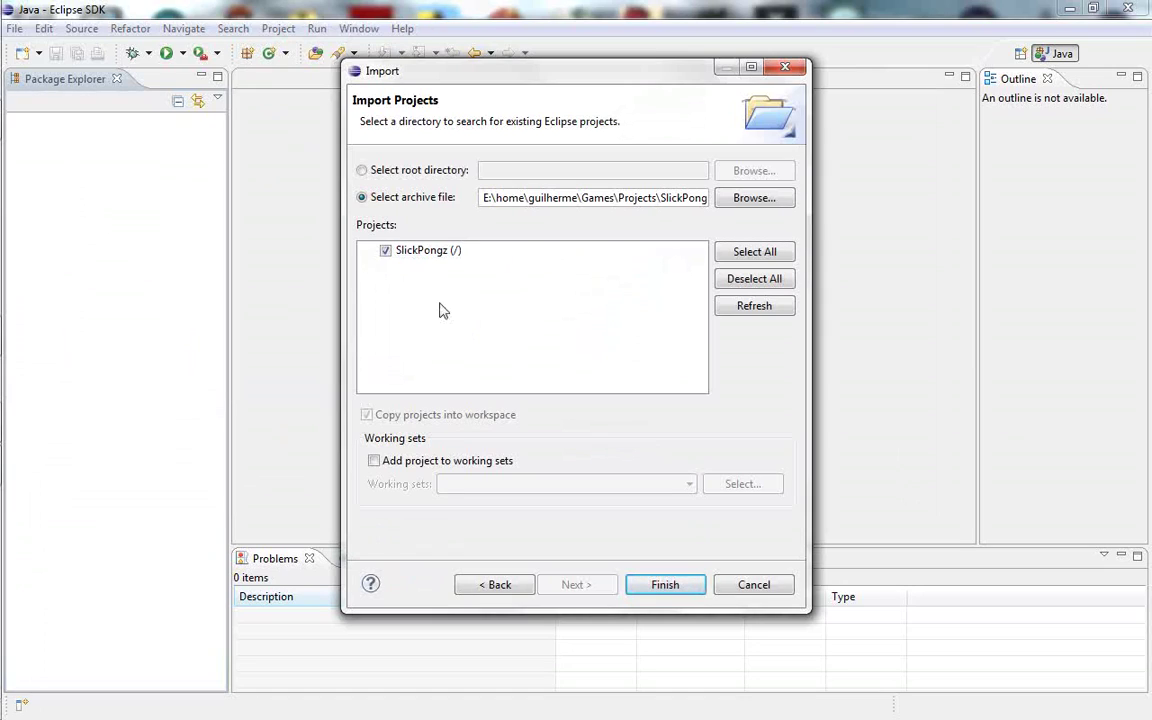
click(663, 585)
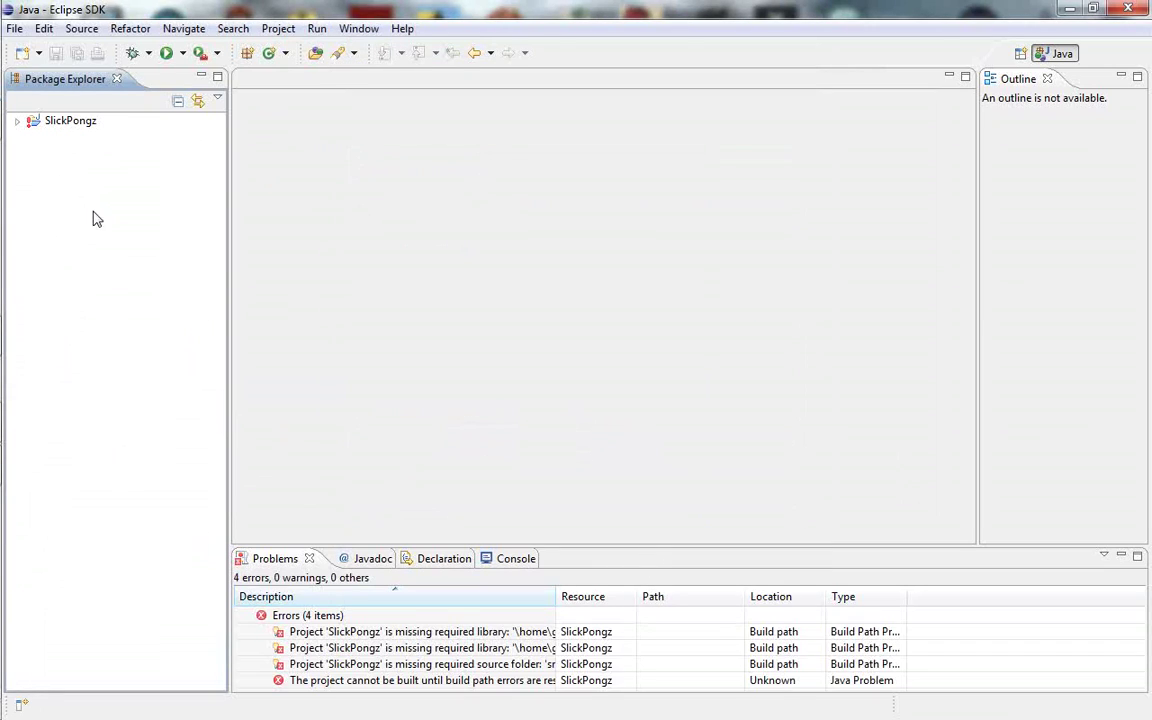
Check the missing source folder error and create a folder named src in the SlickPongz project.
click(350, 667)
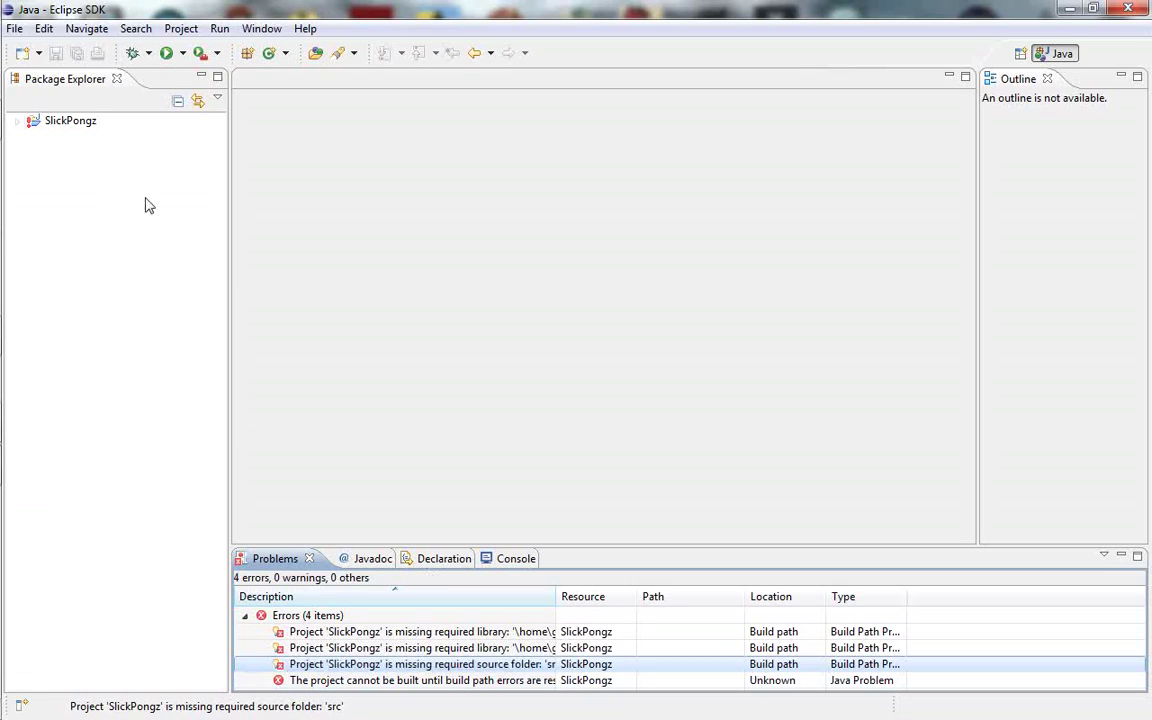
click(17, 121)
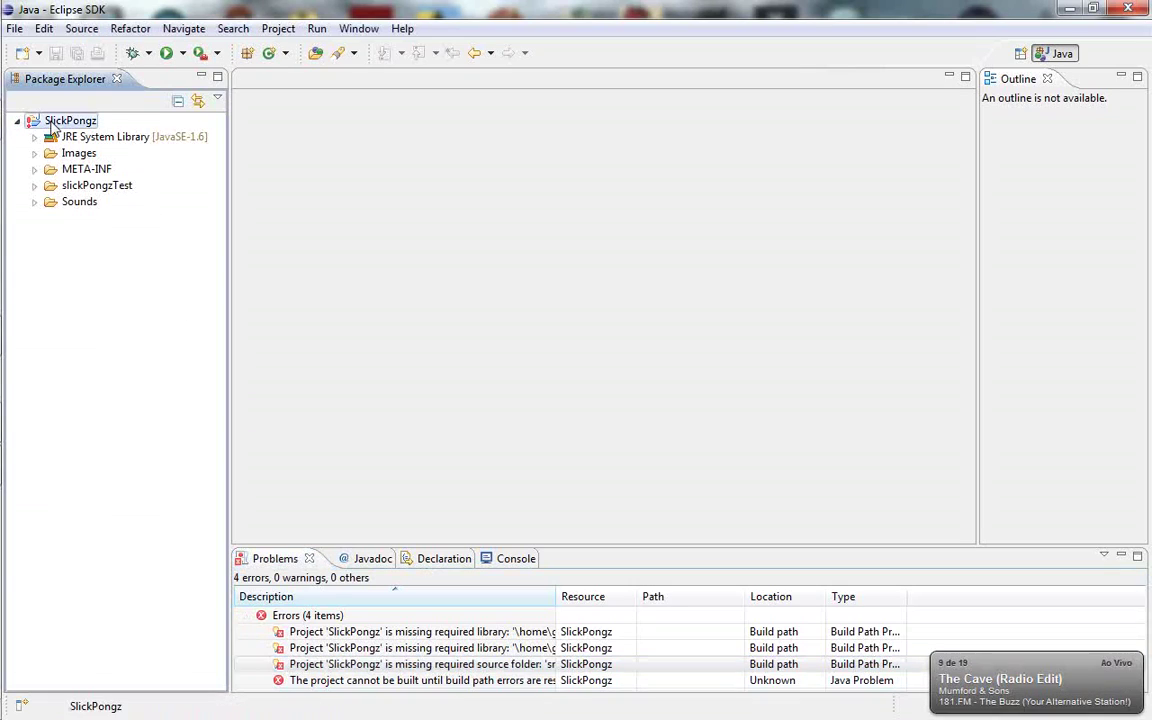
right_click(53, 126)
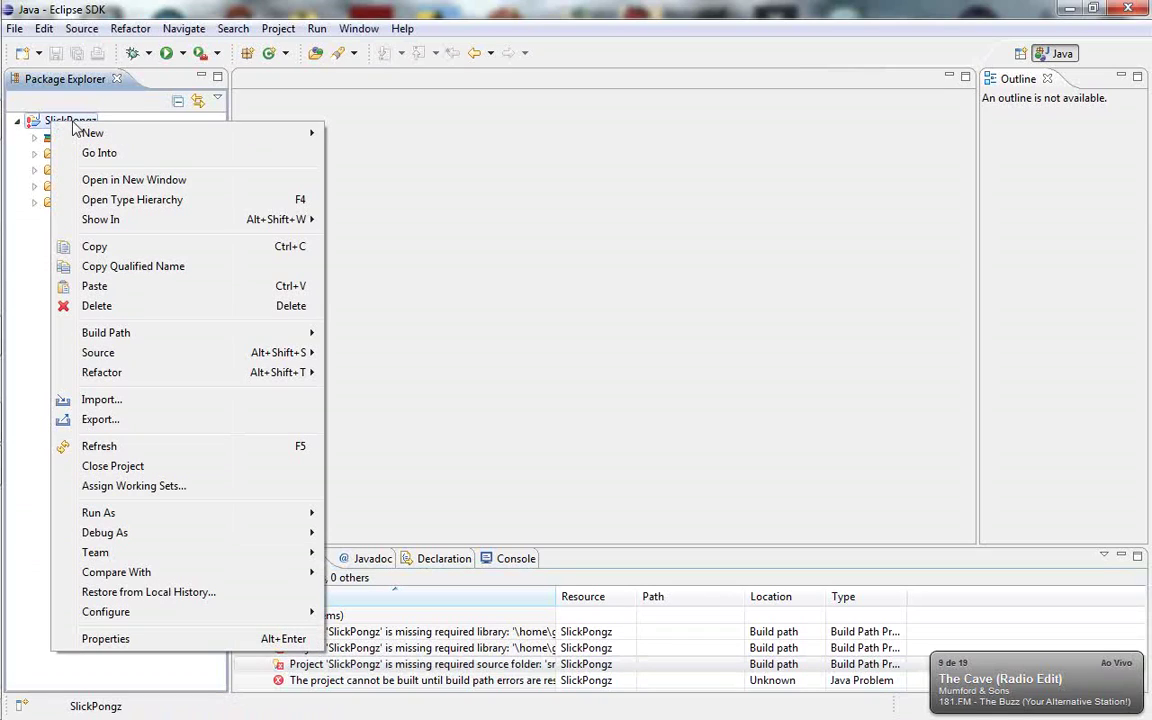
mouse_move(80, 132)
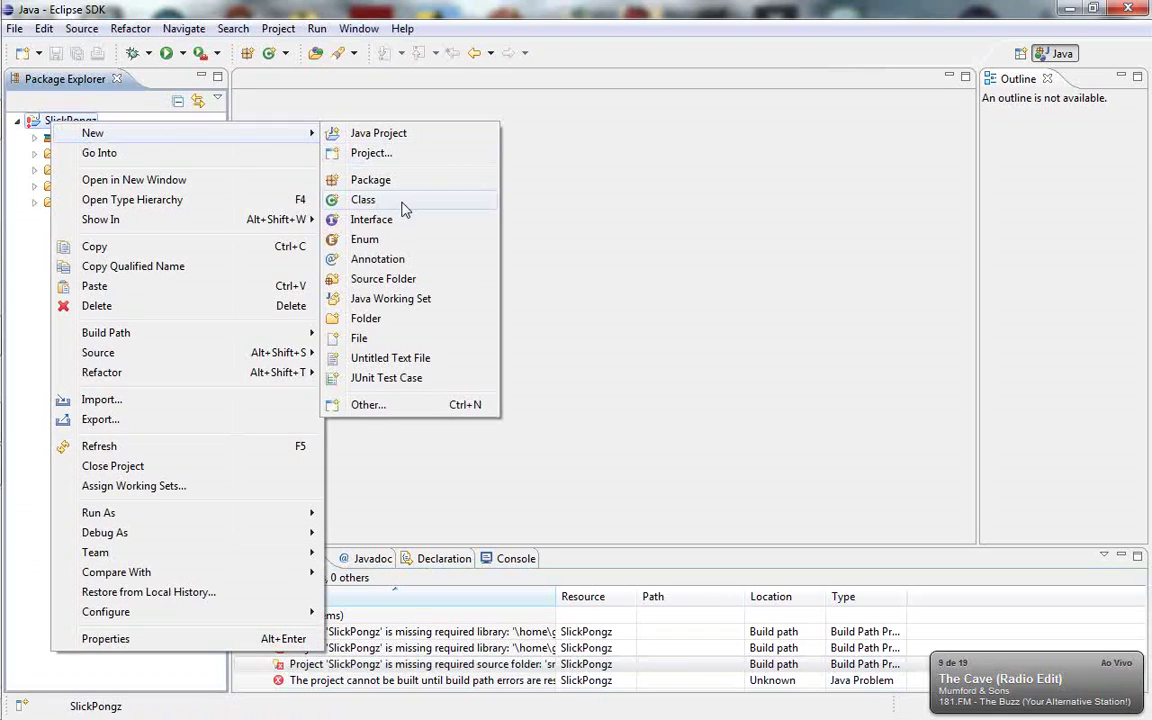
click(366, 318)
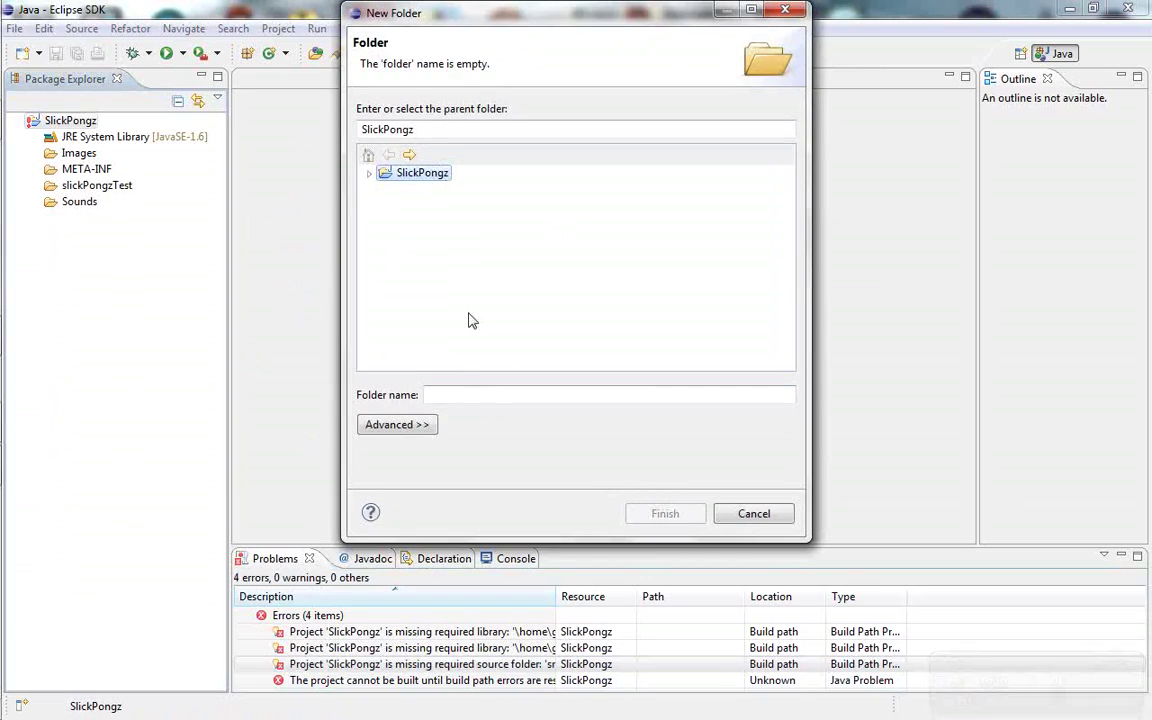
click(478, 396)
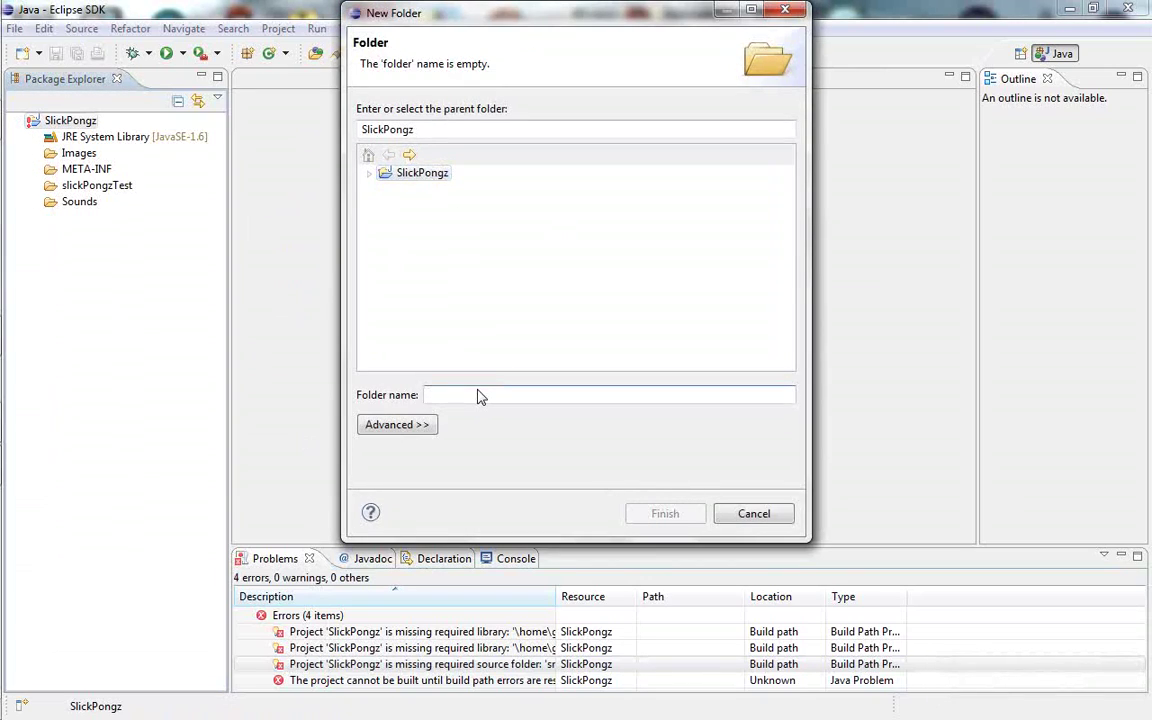
text(src)
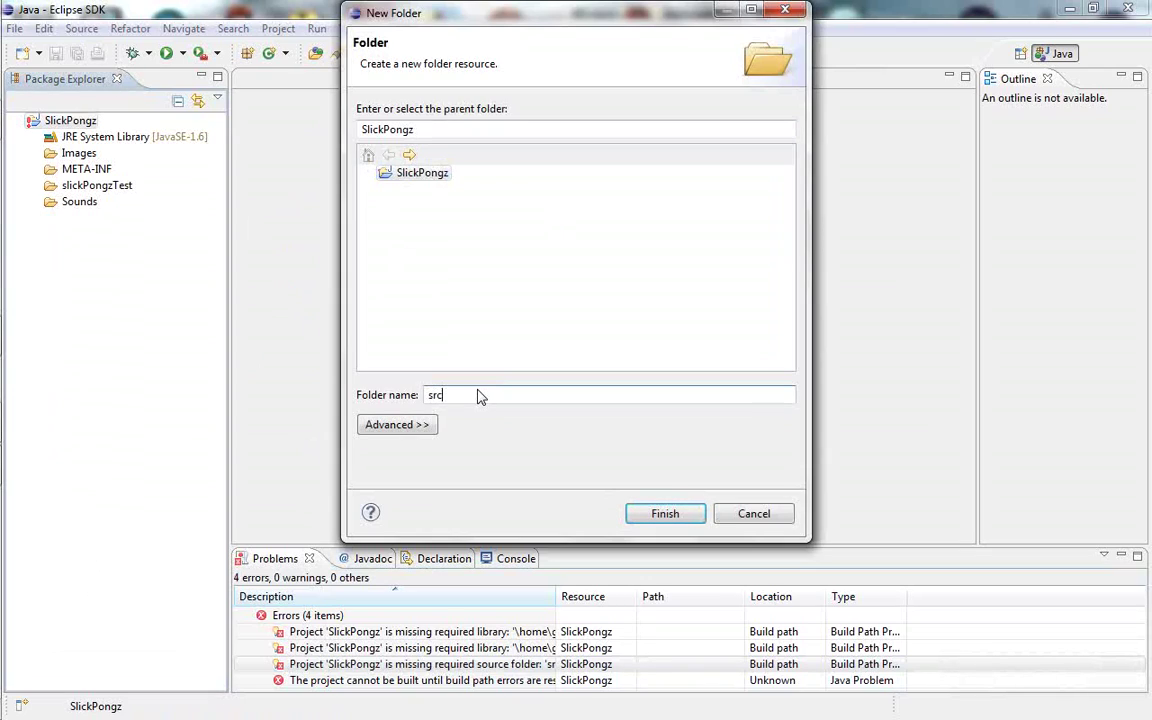
click(661, 517)
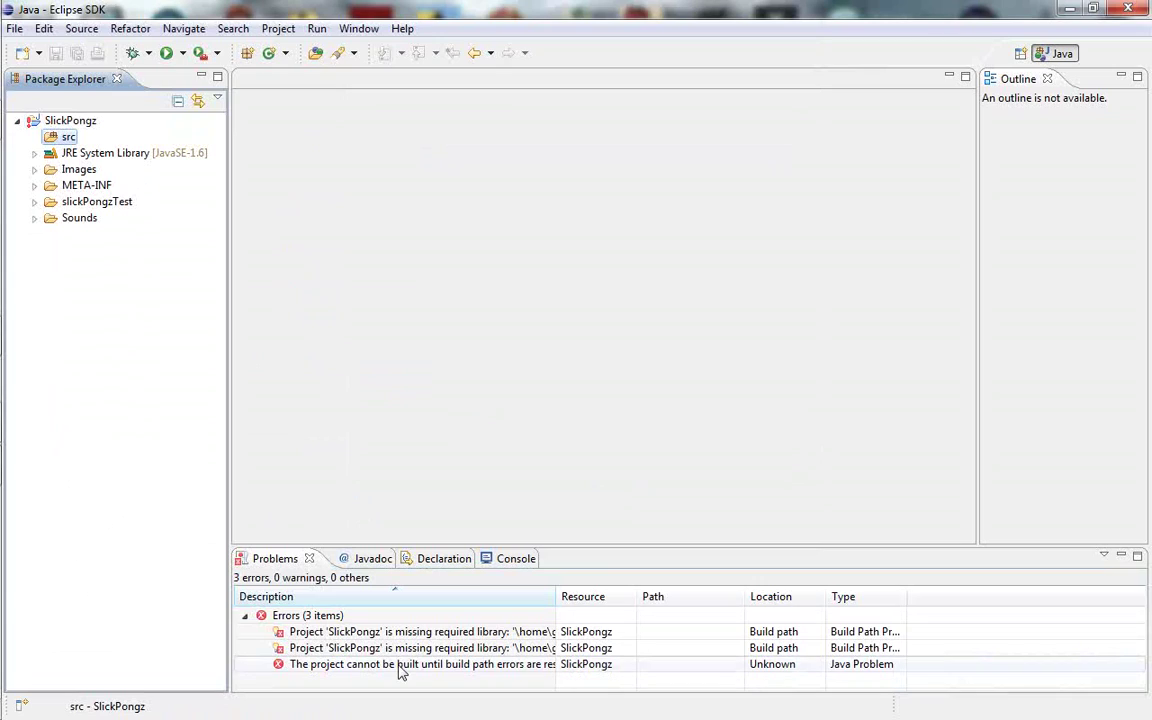
Move the slickPongzTest folder with its class files into the src folder.
click(108, 203)
click(68, 137)
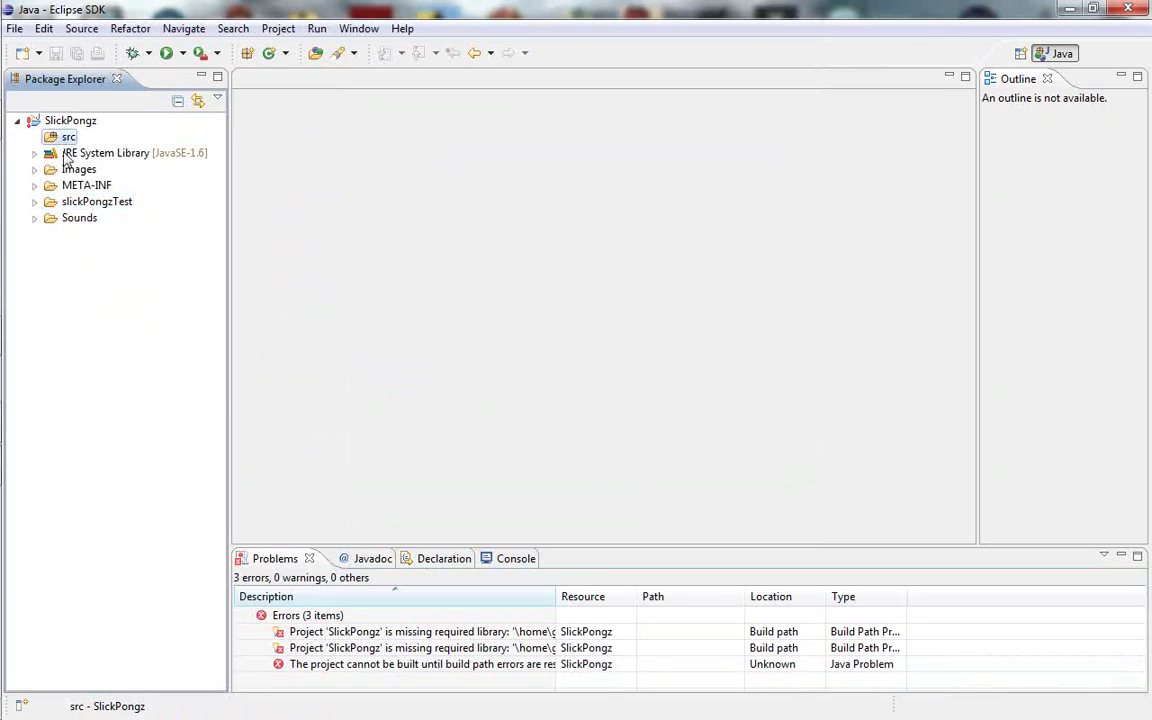
click(97, 202)
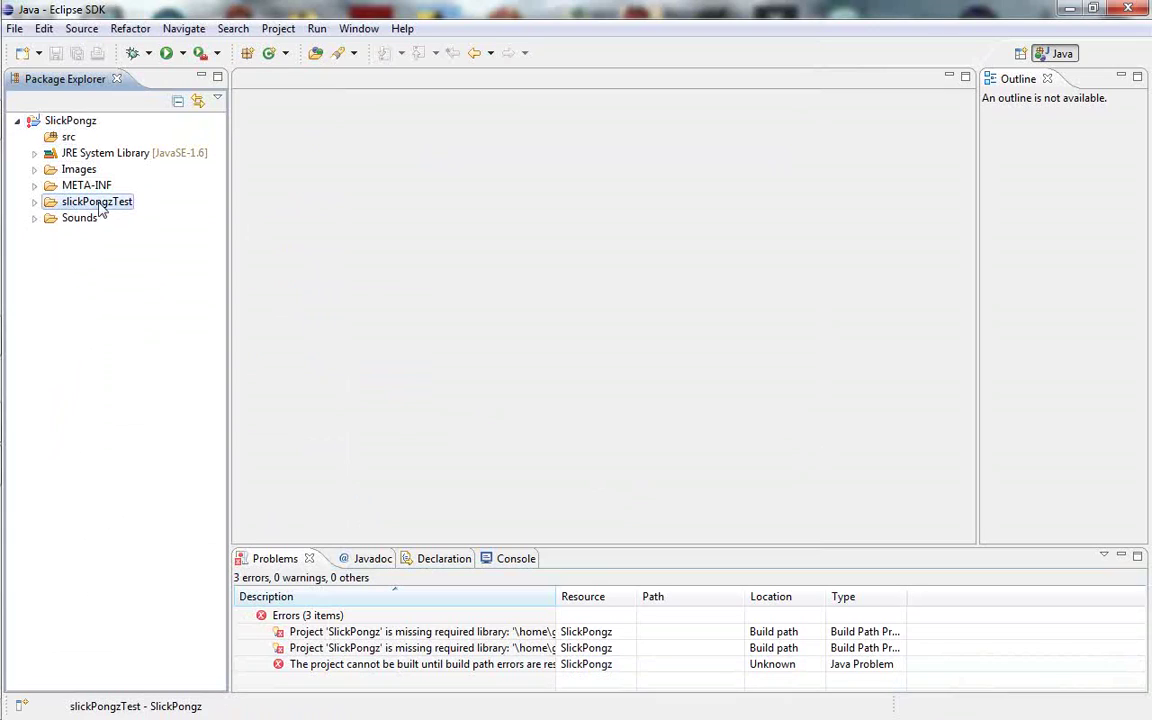
click(35, 202)
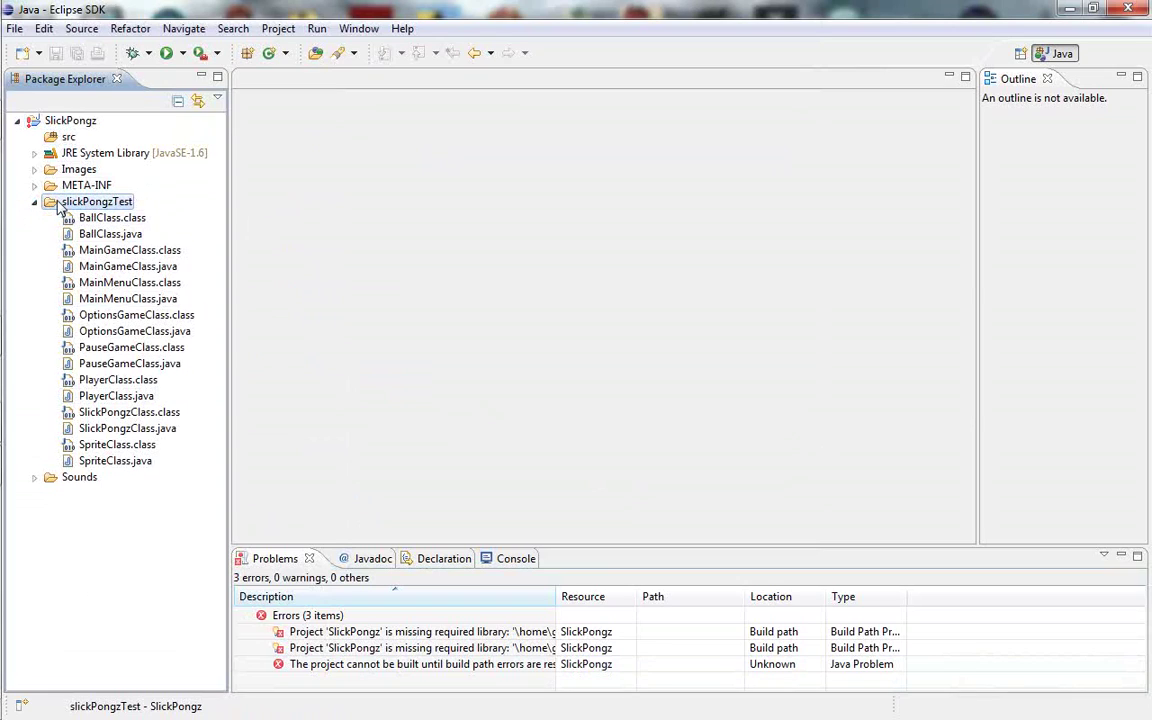
drag(90, 168, 62, 142)
Expand the slickPongzTest package under src and open SlickPongzClass.java to examine its code.
click(34, 137)
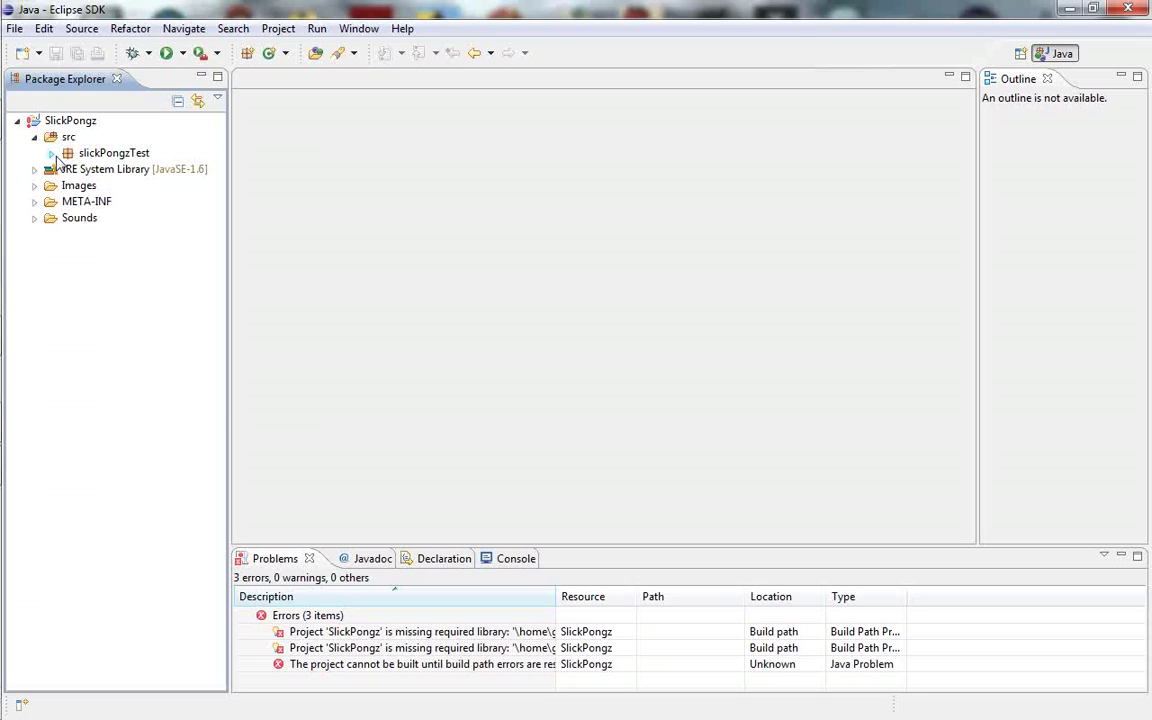
click(52, 154)
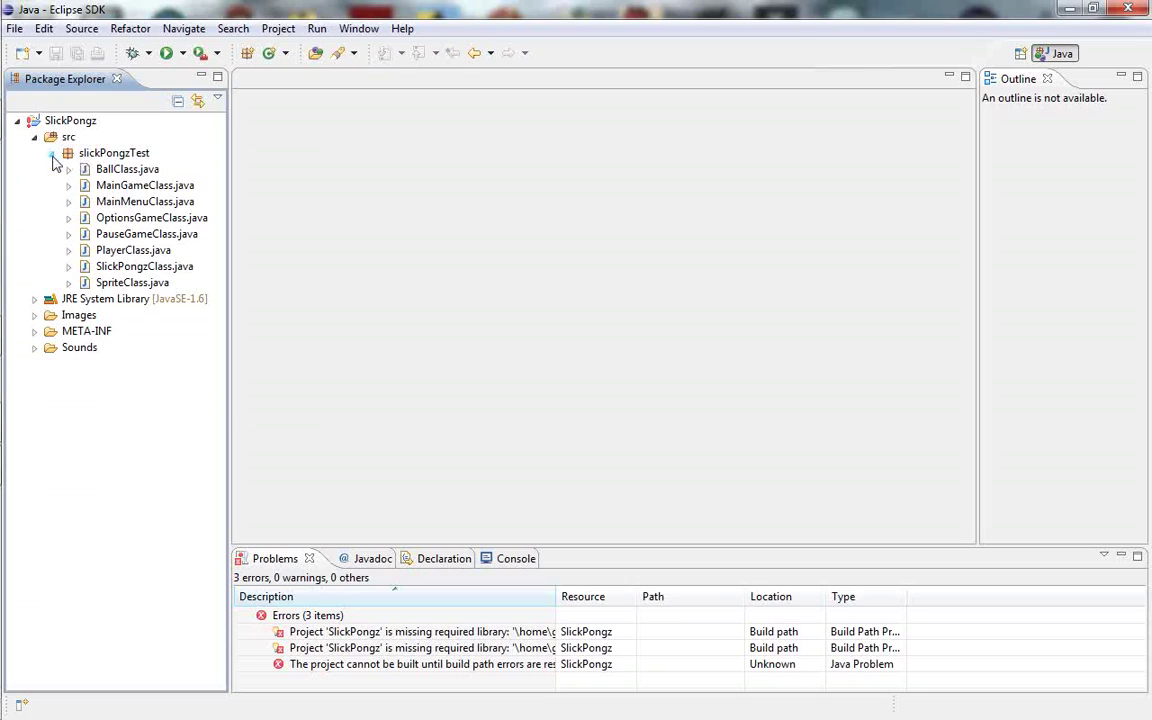
click(135, 268)
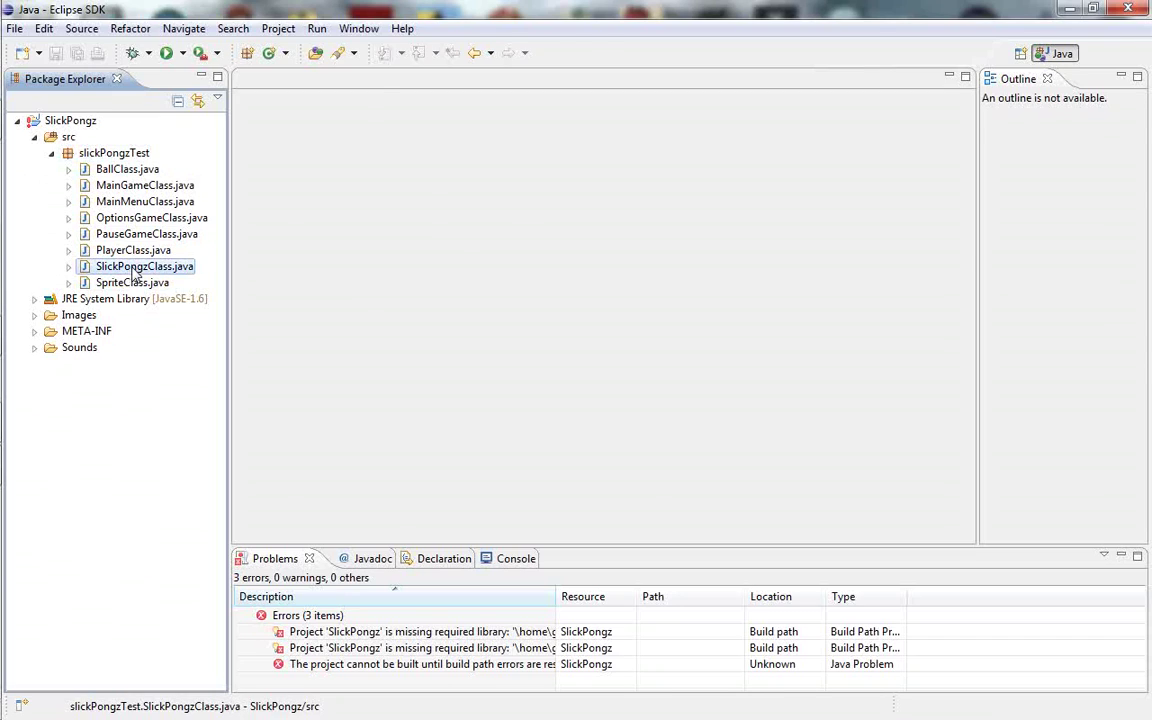
double_click(132, 268)
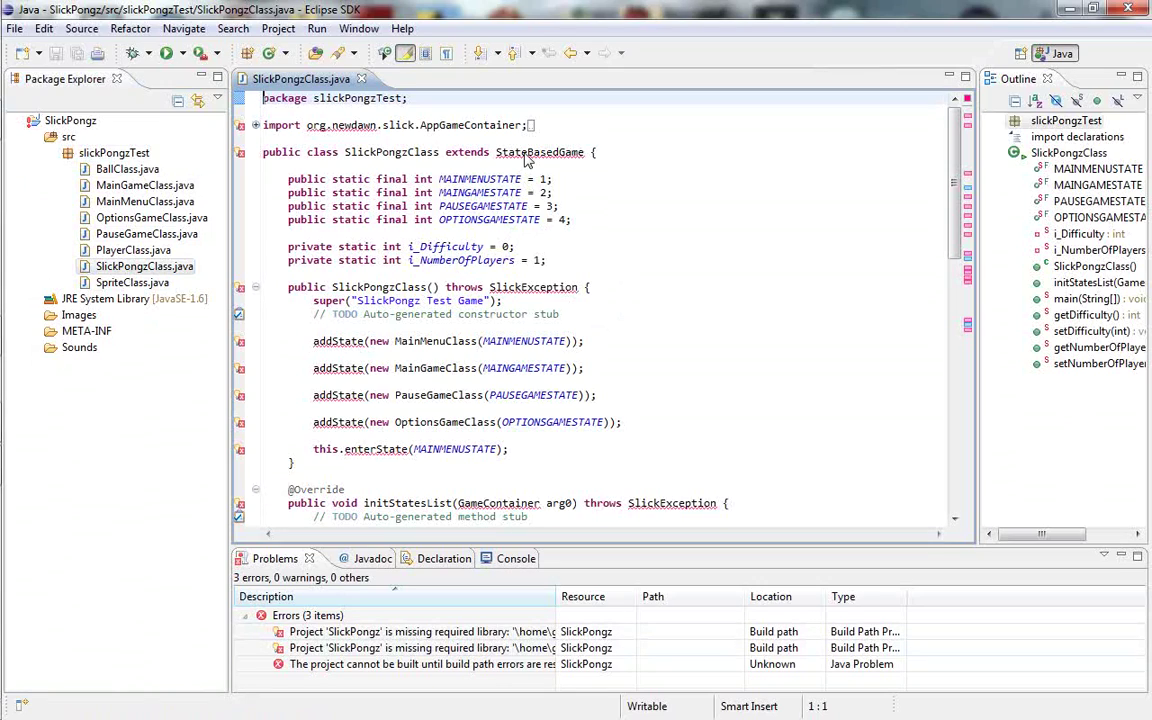
mouse_move(527, 160)
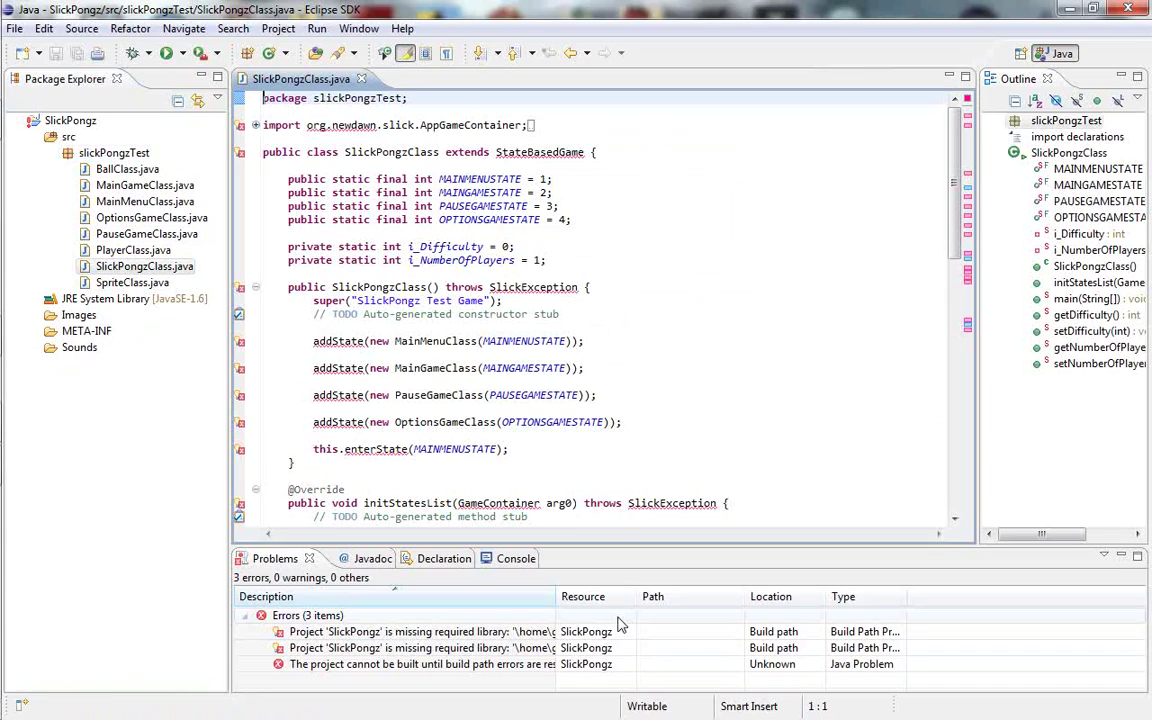
click(450, 635)
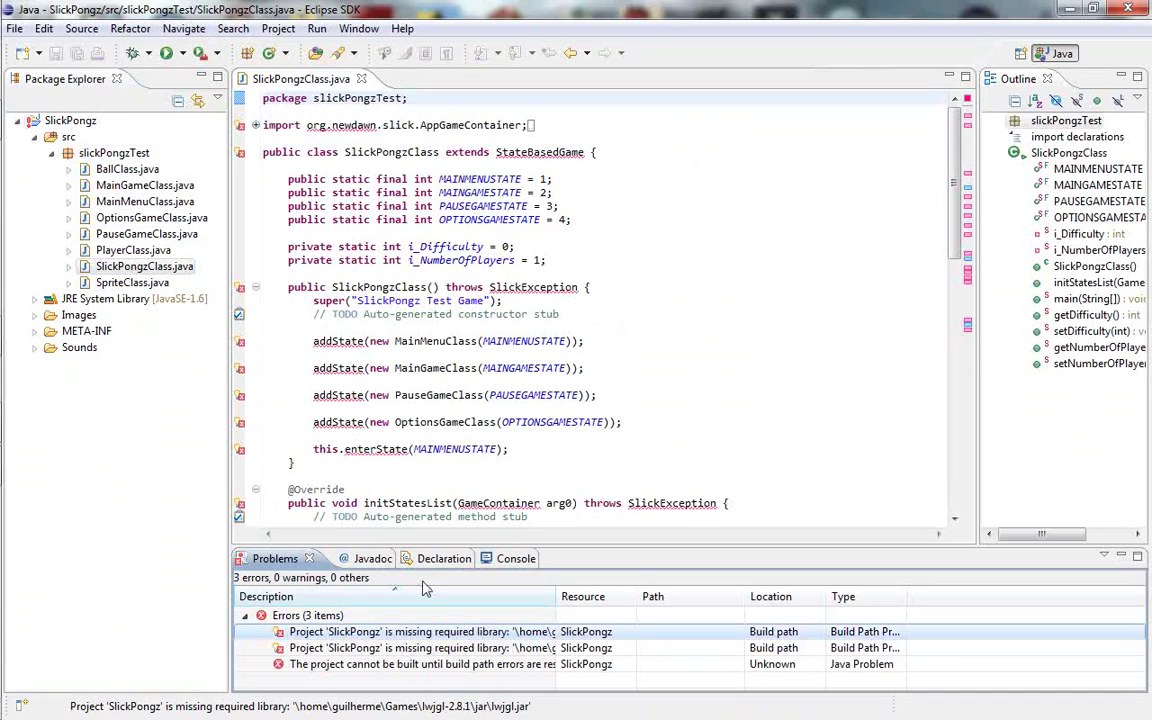
right_click(451, 636)
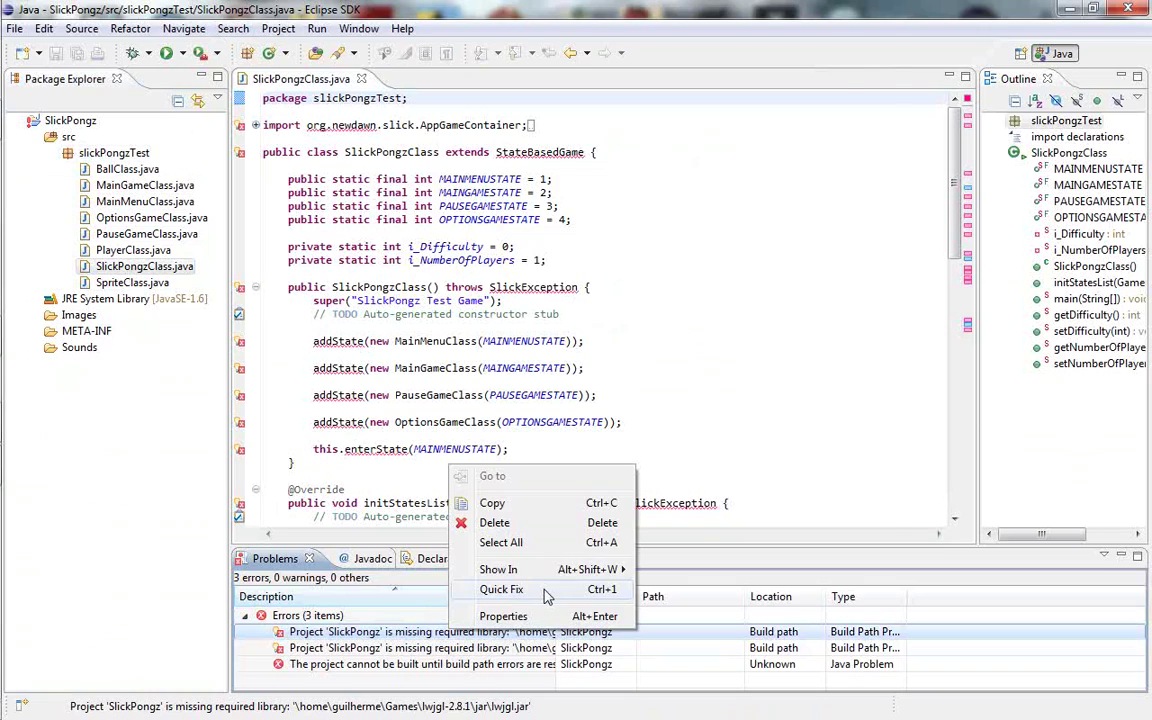
click(501, 590)
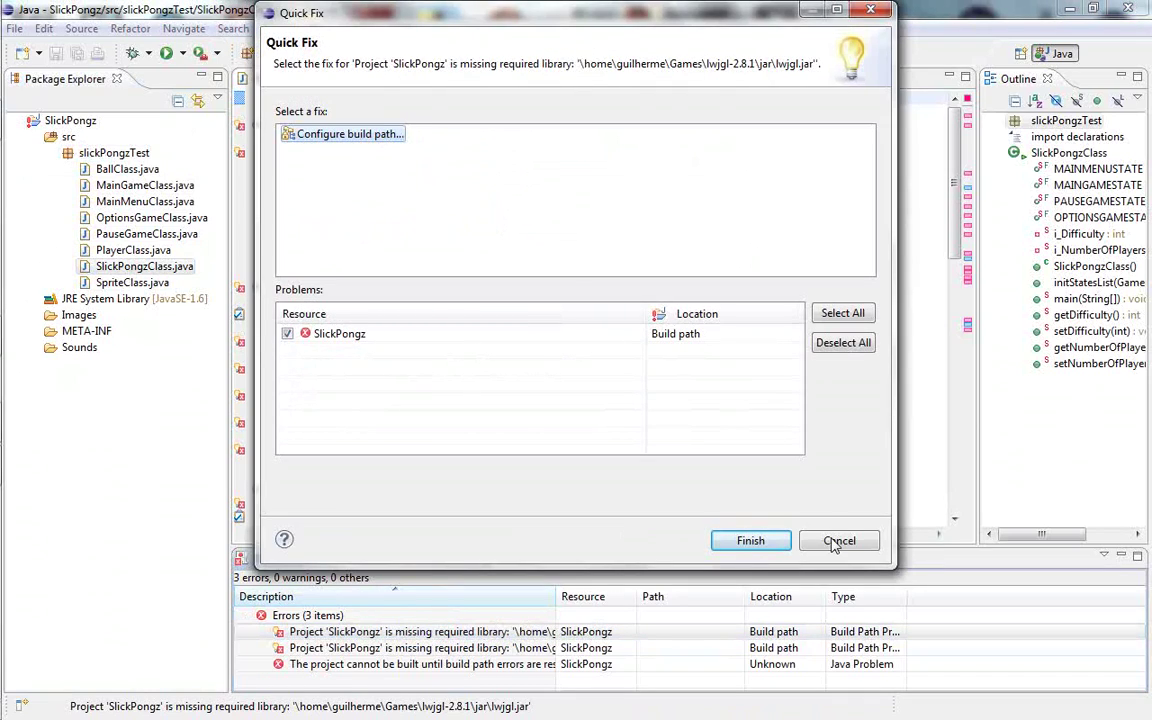
click(782, 543)
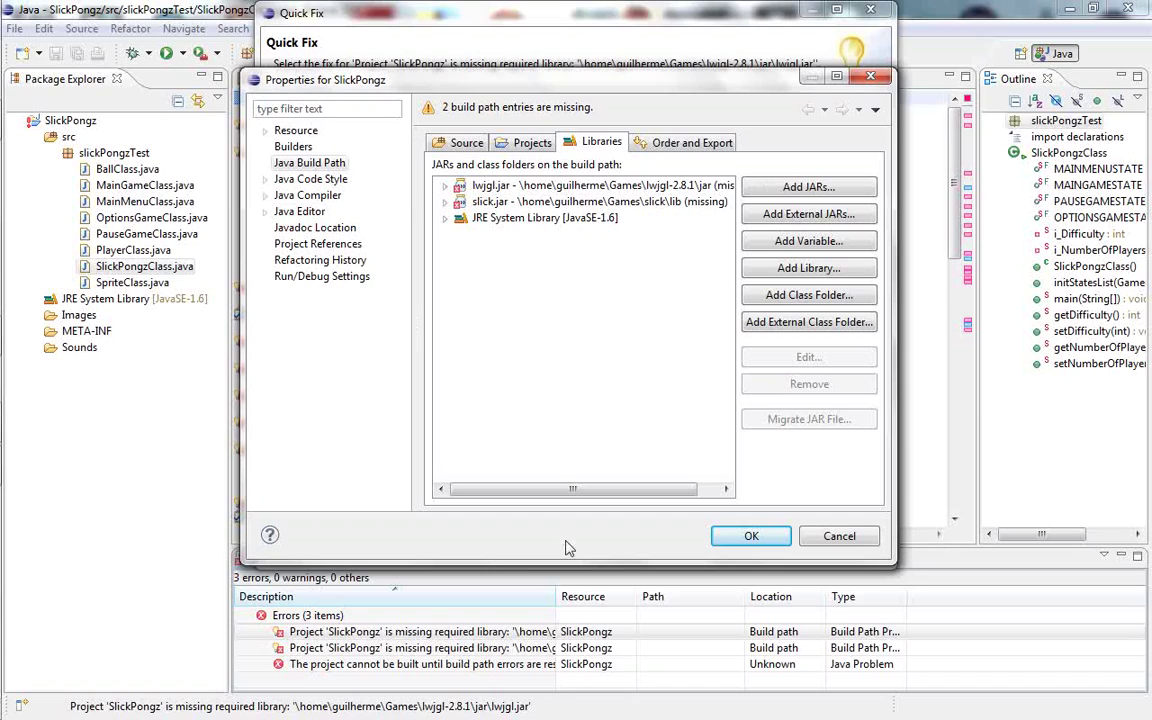
click(838, 536)
Open the build path configuration of the SlickPongz project.
click(68, 121)
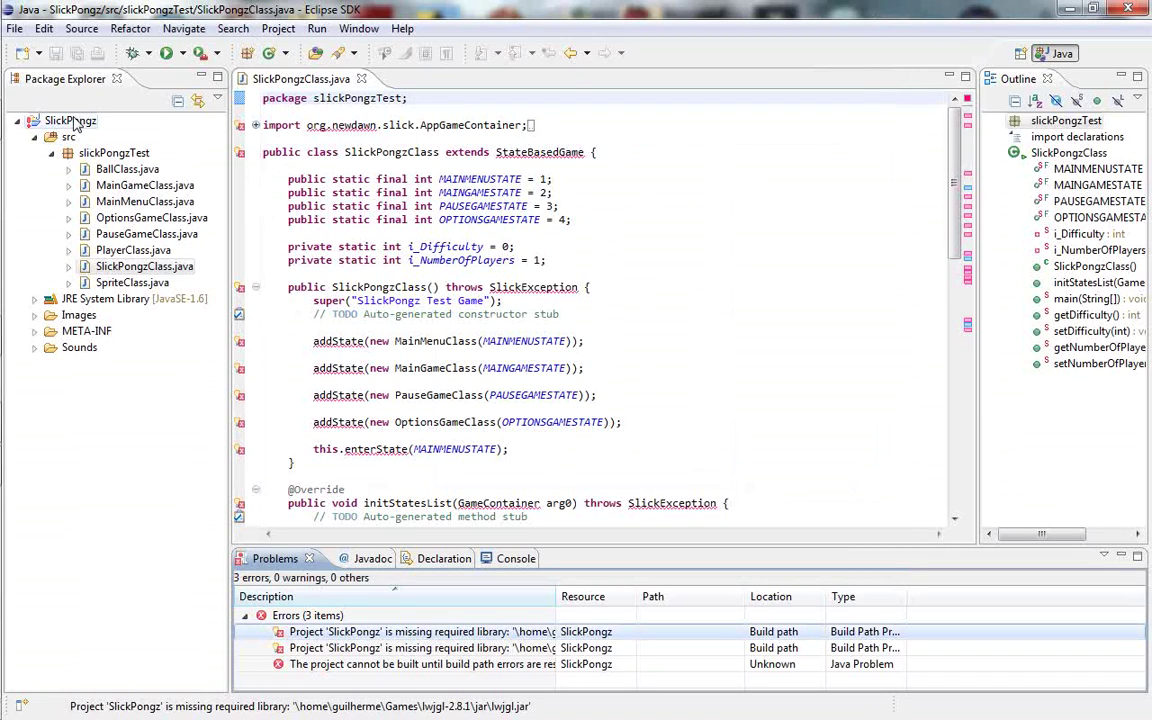
right_click(74, 122)
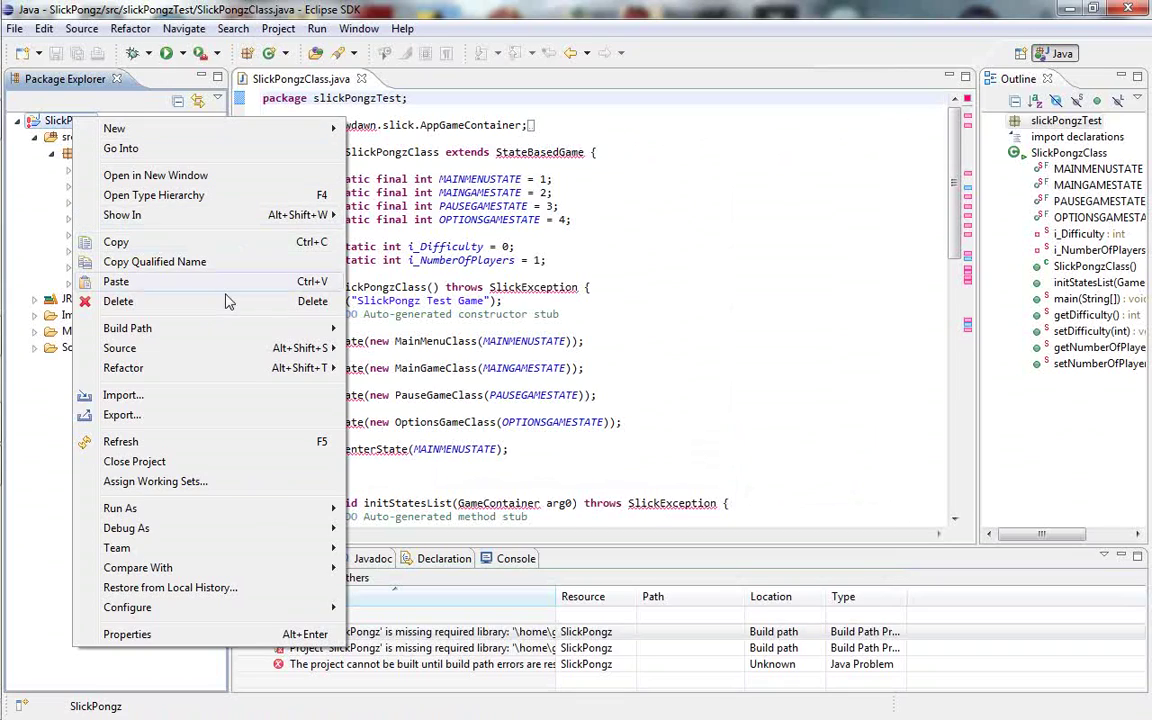
mouse_move(224, 330)
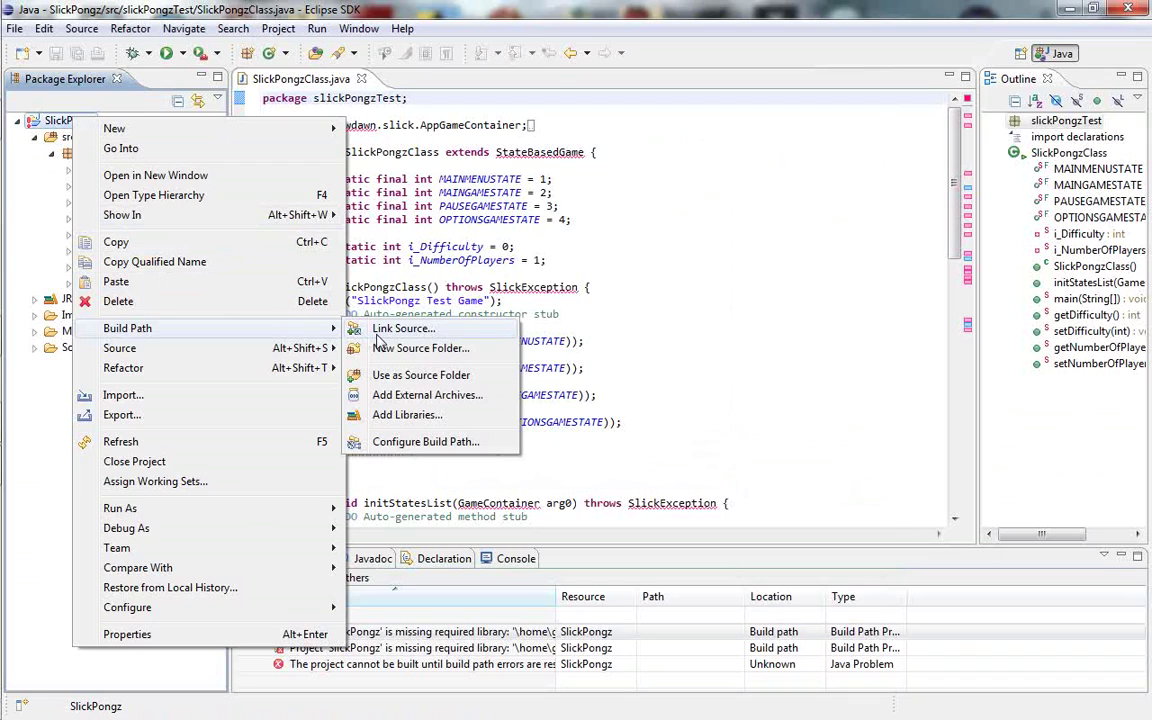
click(443, 446)
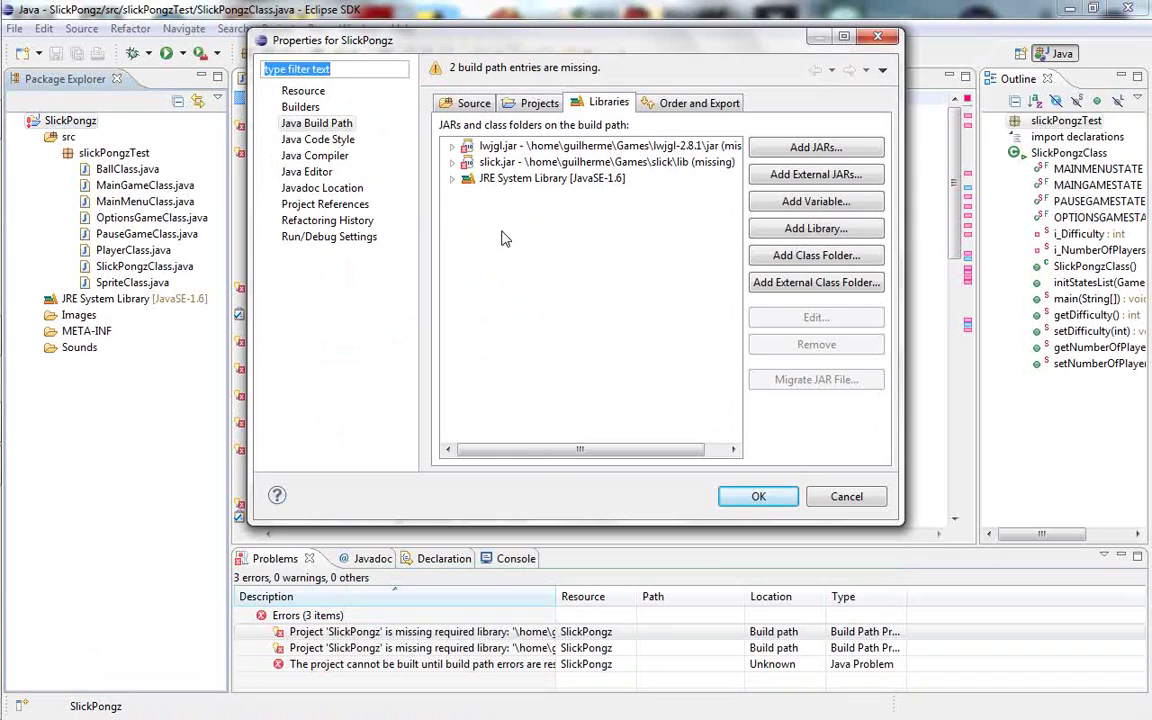
Relink the missing lwjgl.jar entry to lwjgl.jar in Downloads\Java Libraries\lwjgl-2.8.2\jar.
click(505, 147)
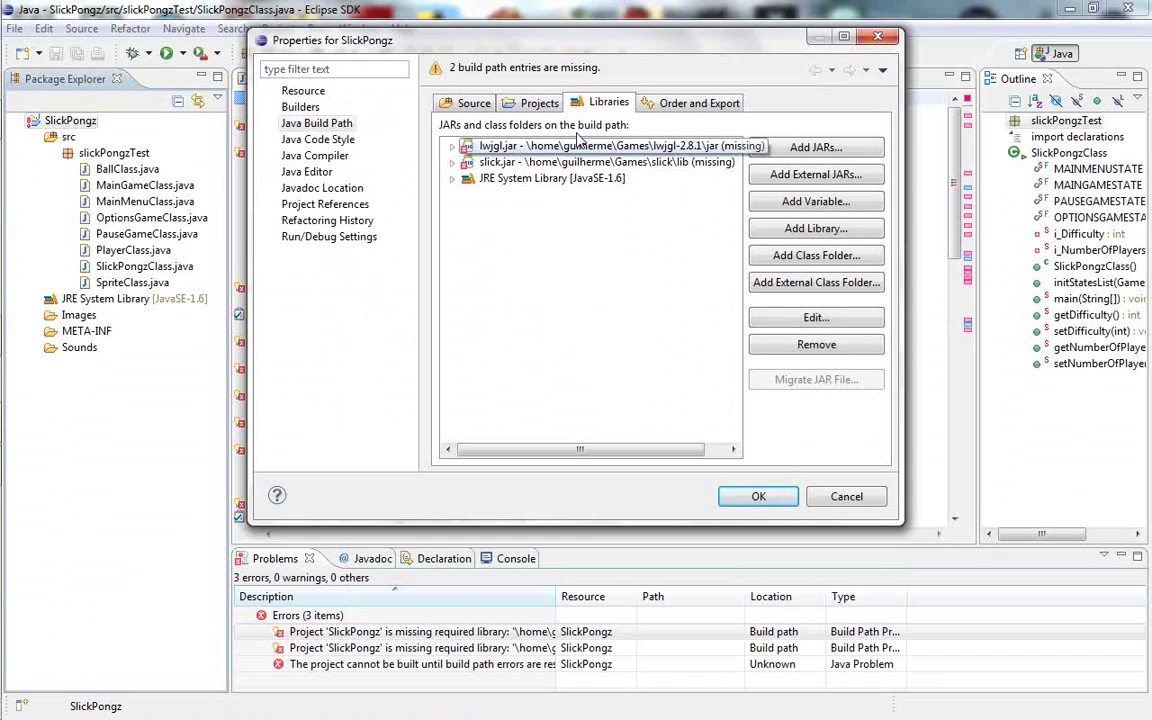
click(787, 318)
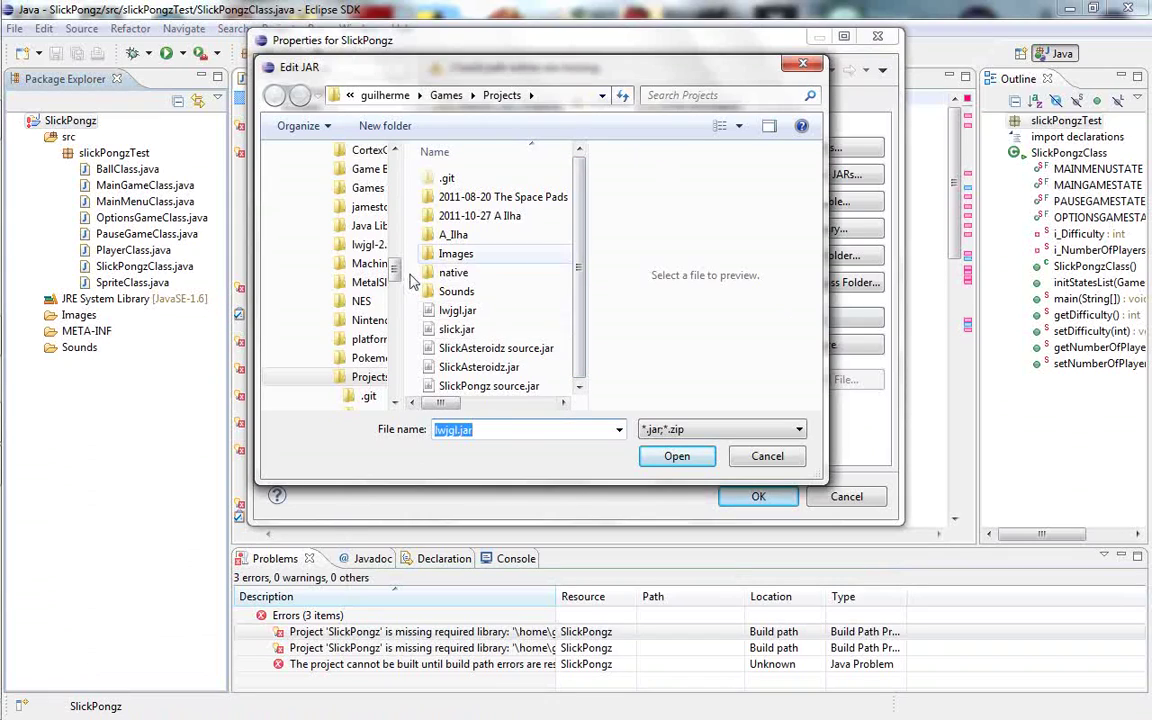
scroll(360, 245, up, 6)
scroll(396, 230, up, 1)
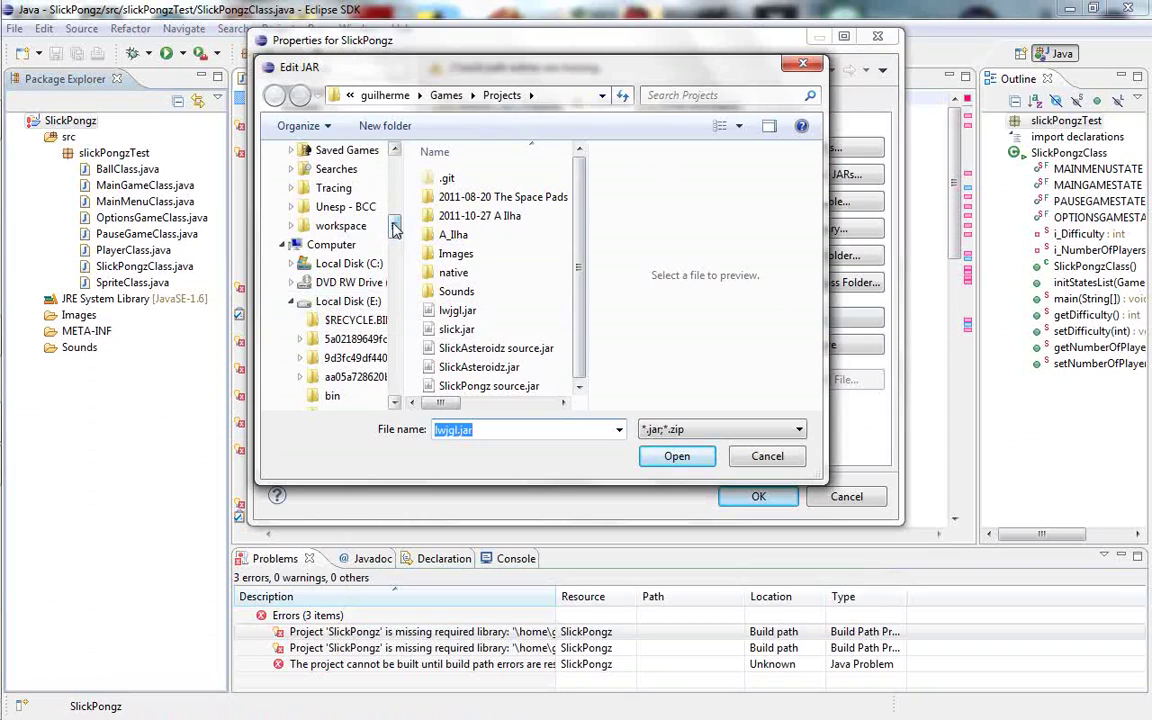
drag(396, 222, 396, 203)
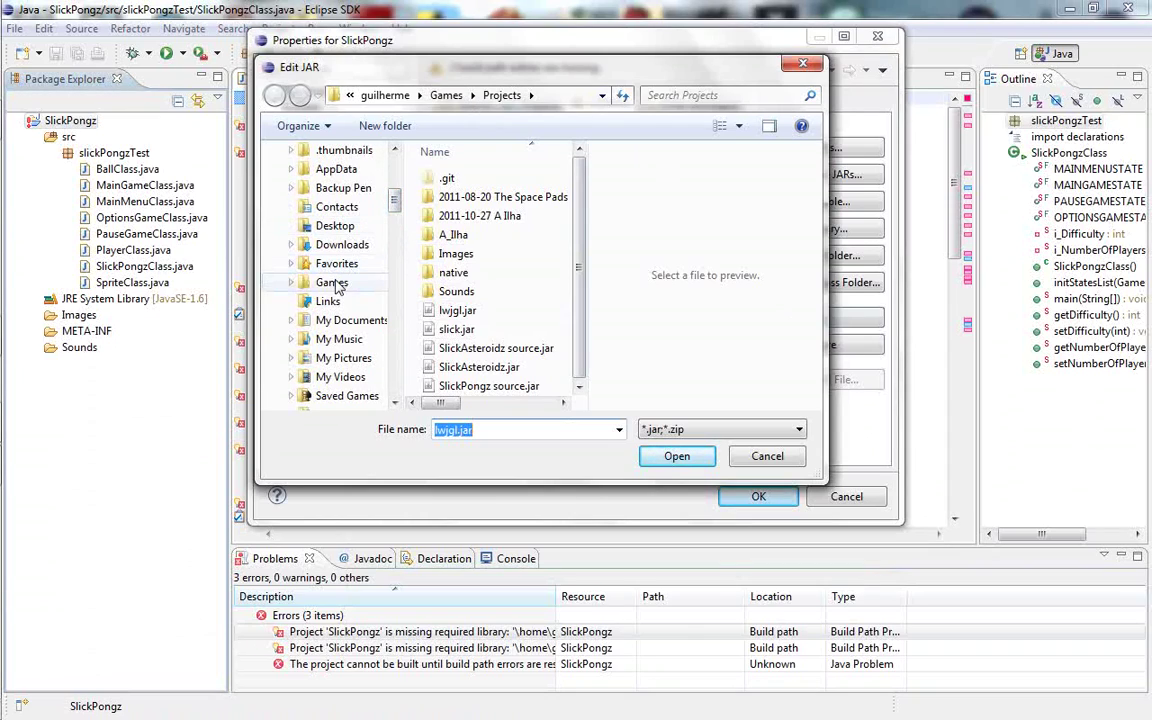
click(342, 245)
drag(581, 211, 581, 226)
double_click(470, 322)
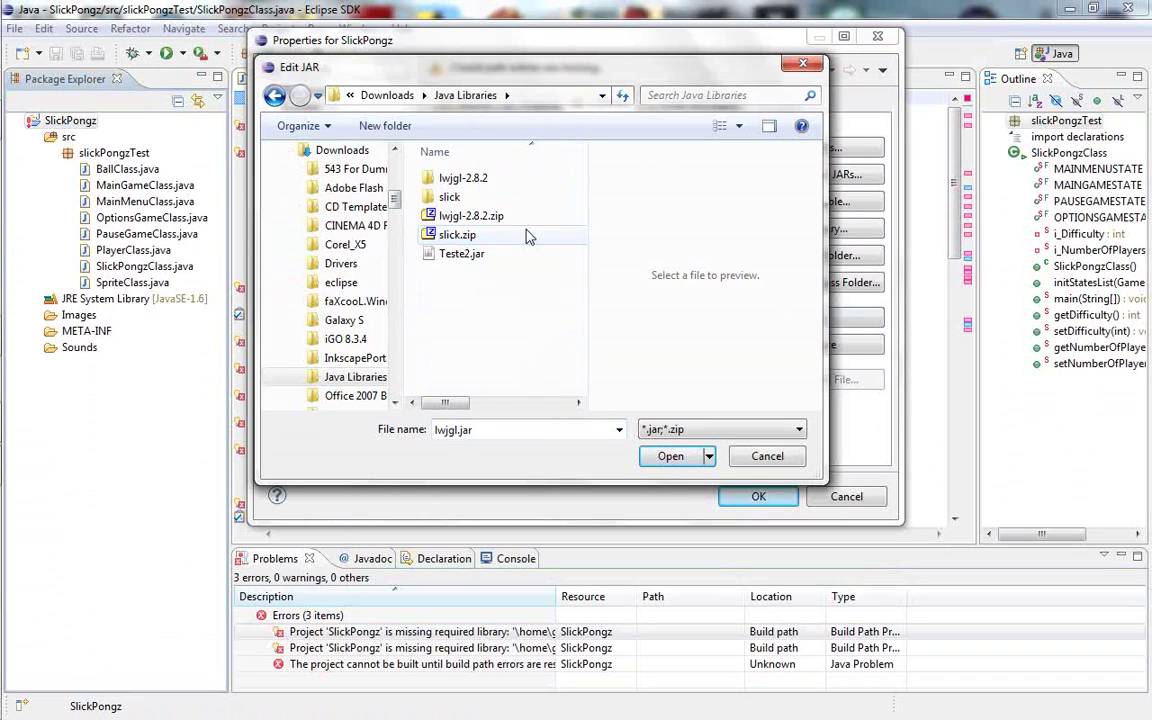
double_click(463, 178)
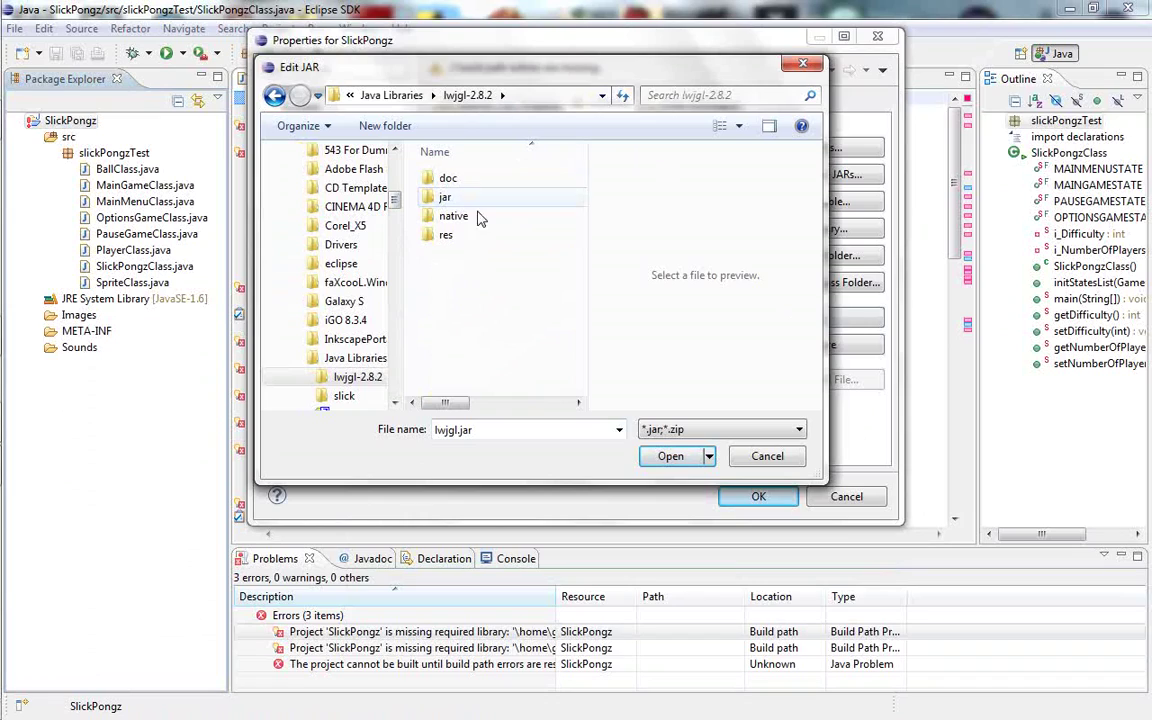
double_click(455, 197)
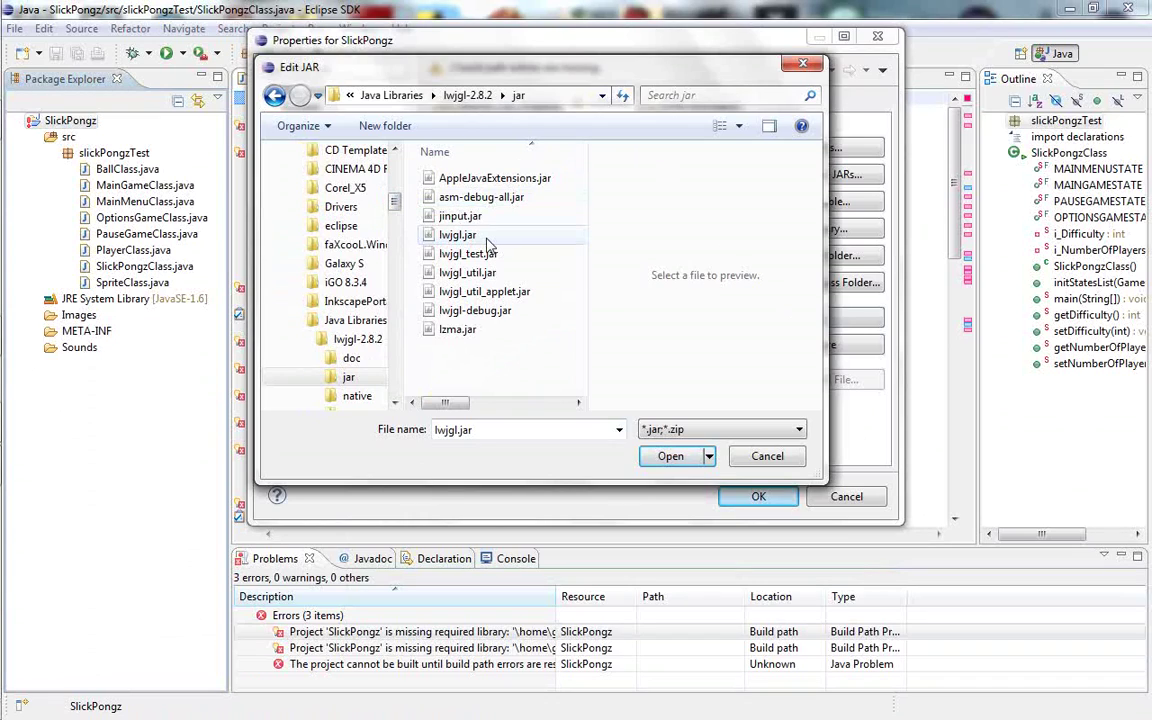
double_click(487, 238)
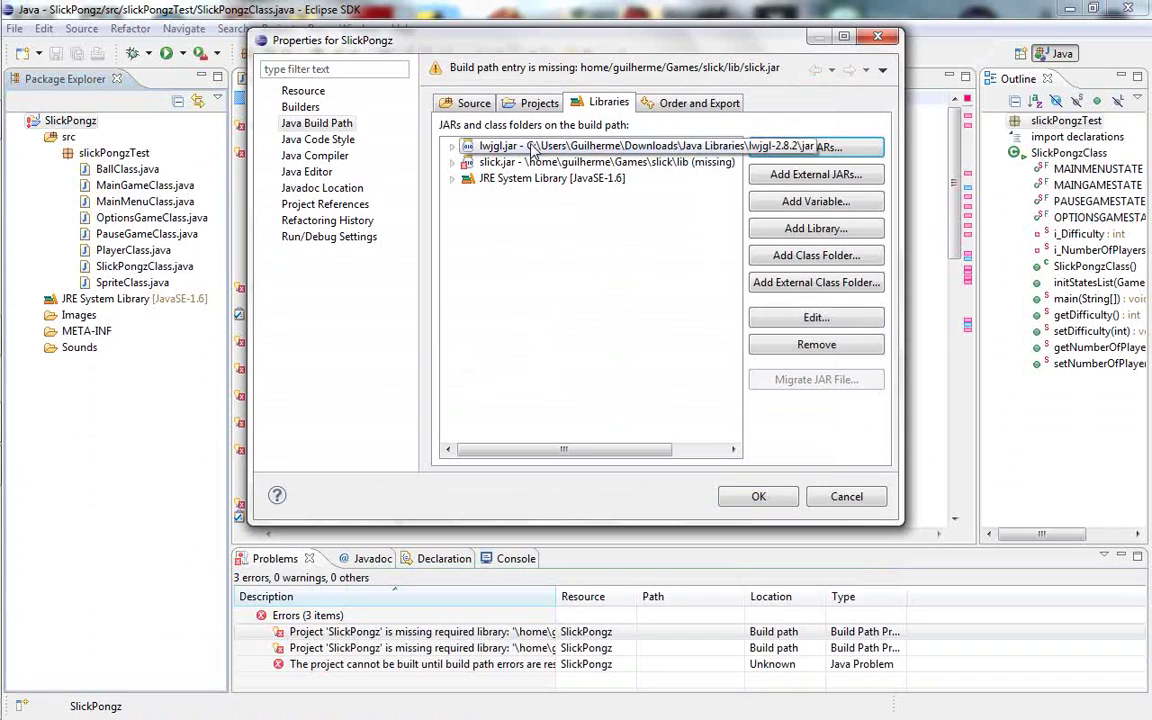
Set lwjgl.jar's native library location to the external folder Downloads\Java Libraries\lwjgl-2.8.2\native\windows.
click(452, 147)
click(545, 196)
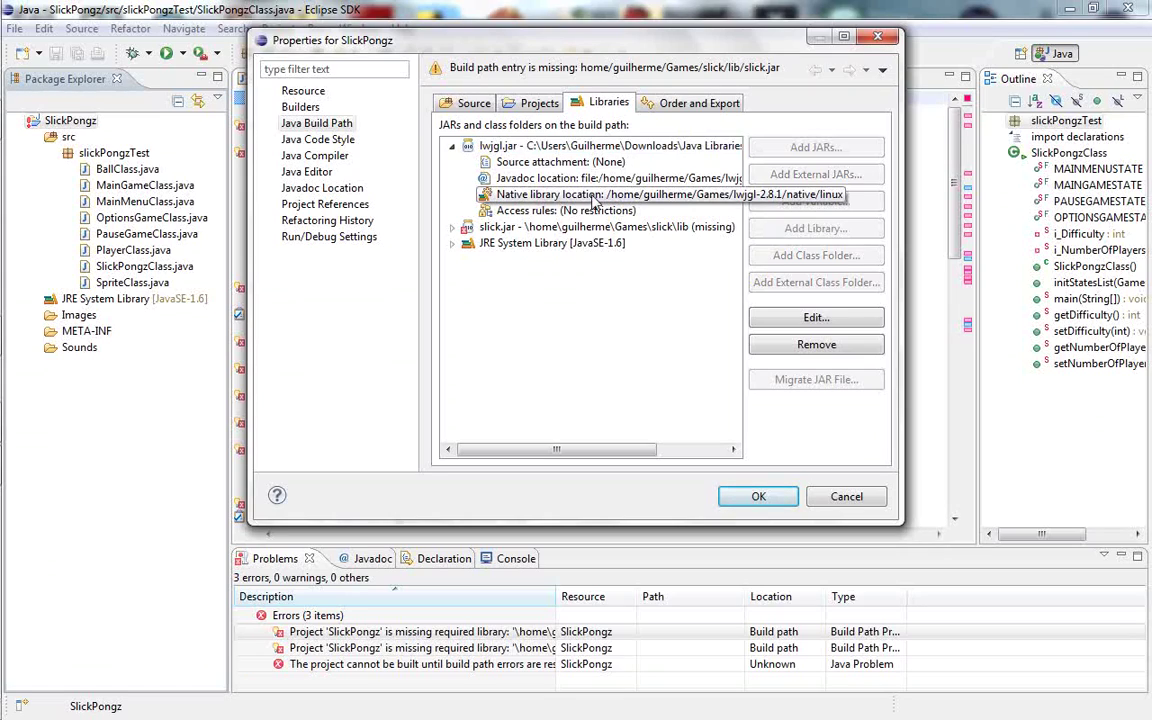
double_click(595, 198)
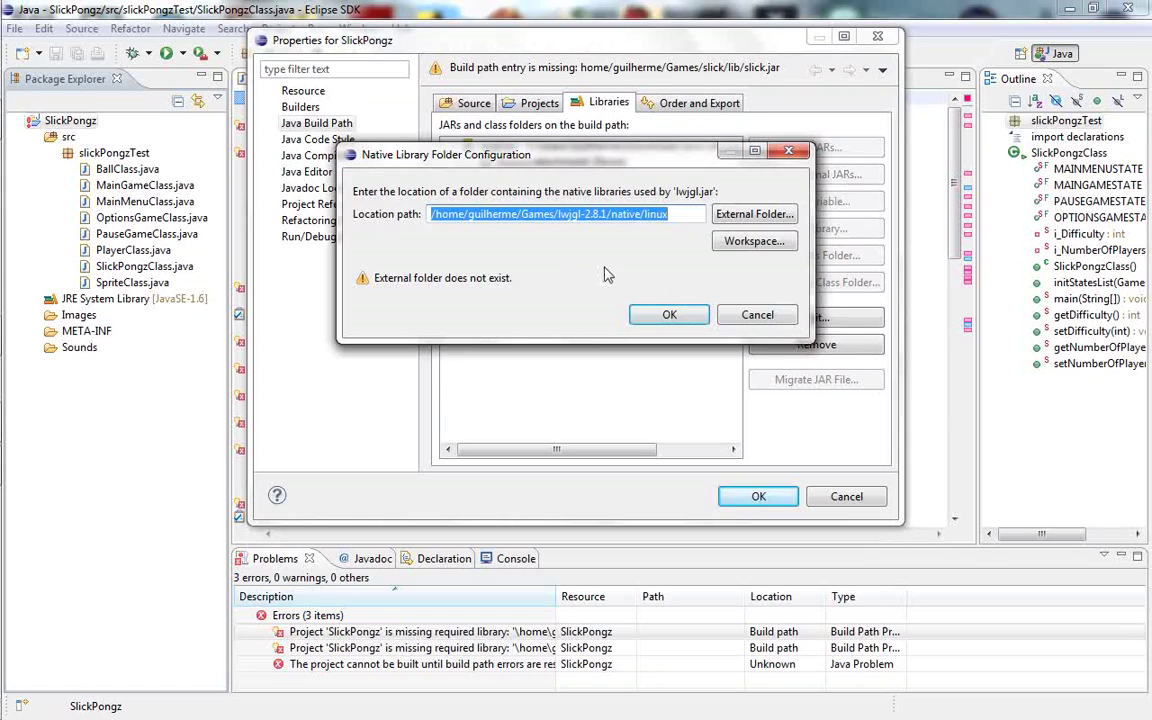
click(745, 216)
scroll(536, 370, down, 3)
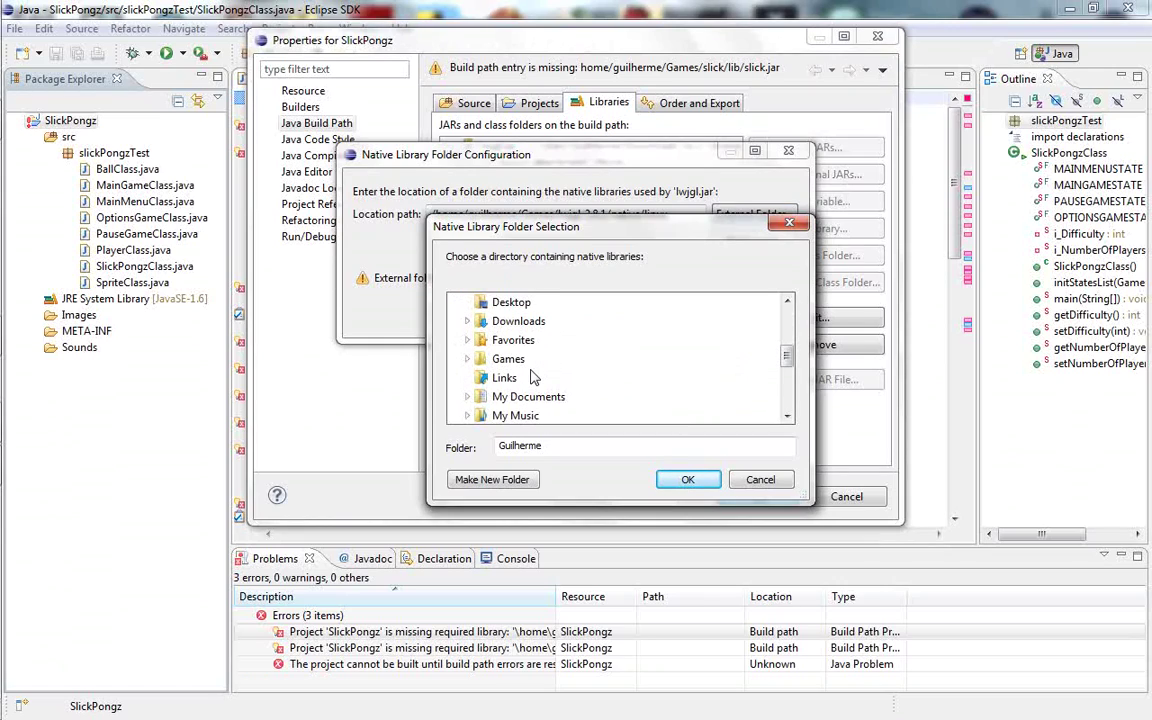
scroll(532, 376, down, 1)
scroll(530, 380, up, 3)
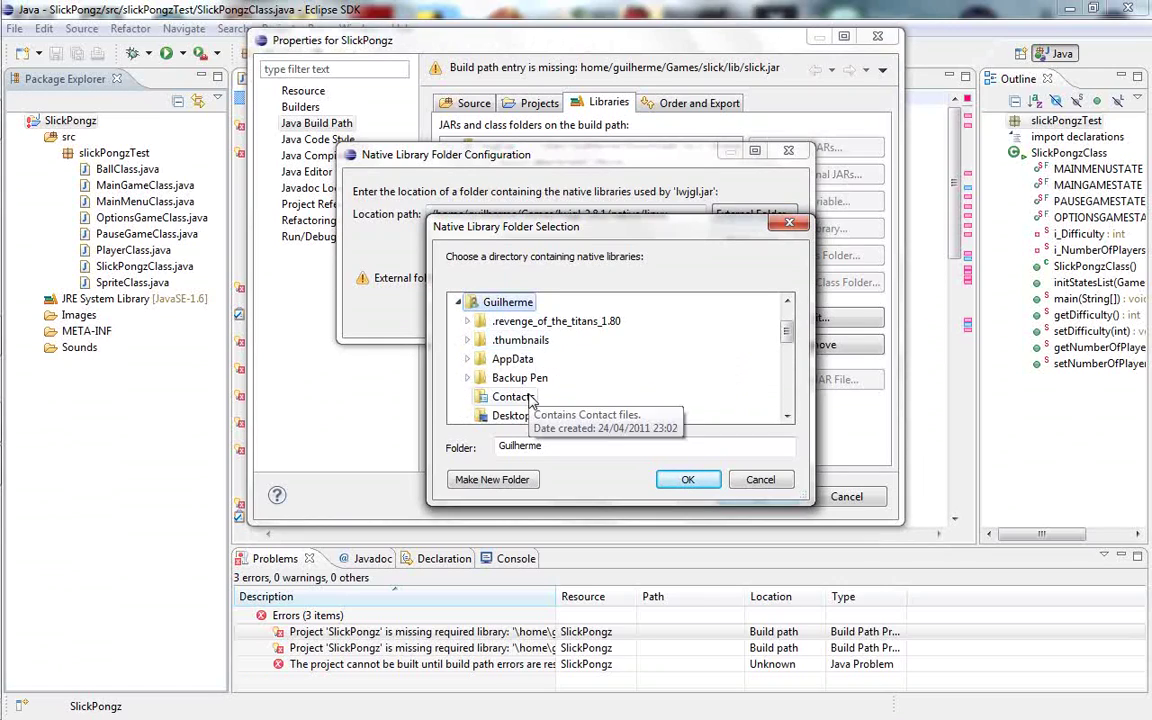
scroll(532, 398, down, 1)
click(515, 397)
scroll(565, 378, down, 3)
scroll(560, 380, down, 1)
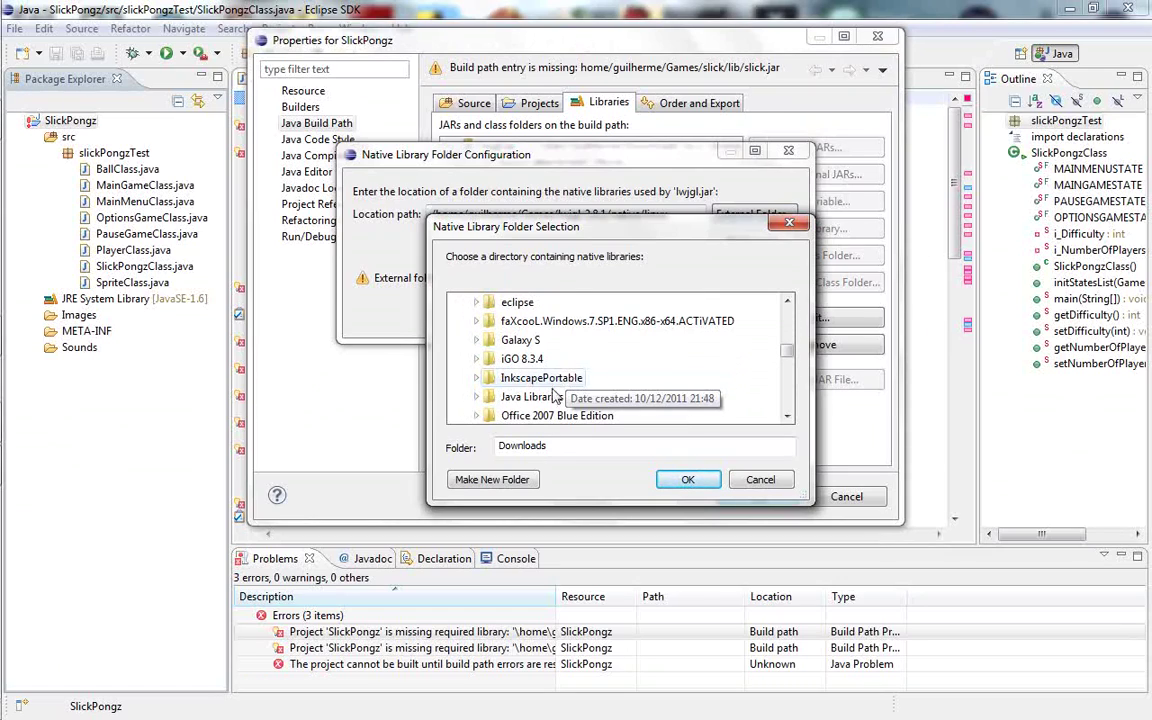
double_click(535, 396)
scroll(548, 370, down, 1)
double_click(540, 360)
scroll(555, 370, down, 1)
double_click(545, 375)
click(556, 360)
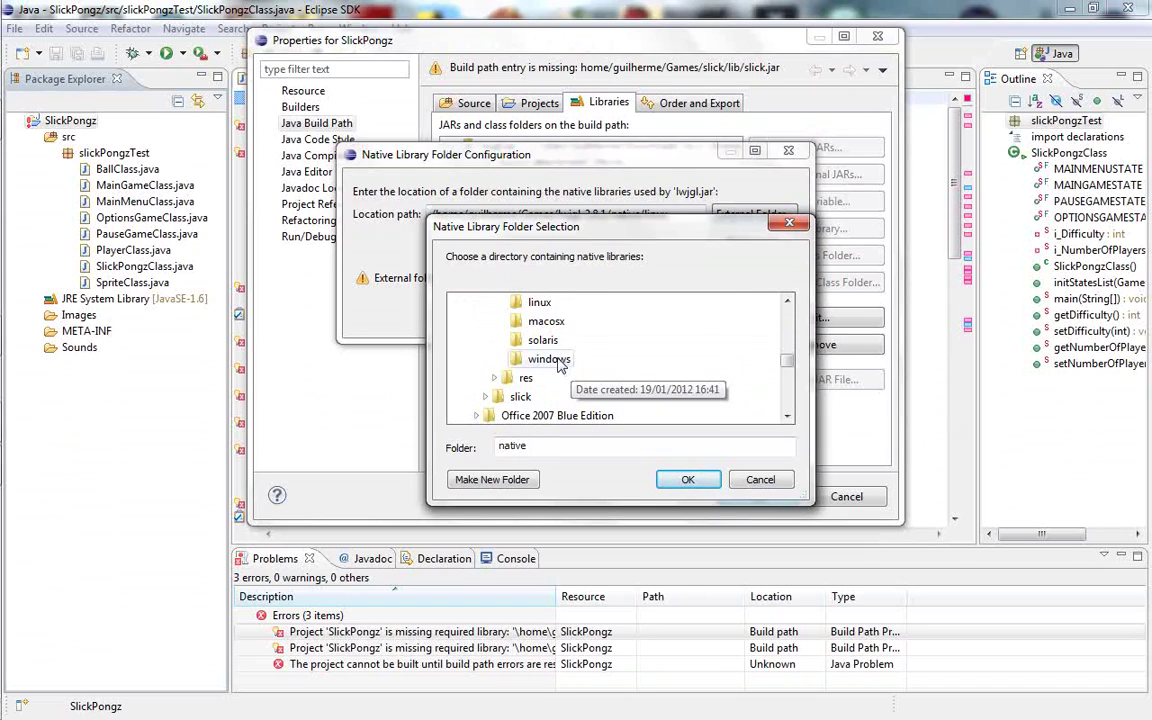
click(683, 479)
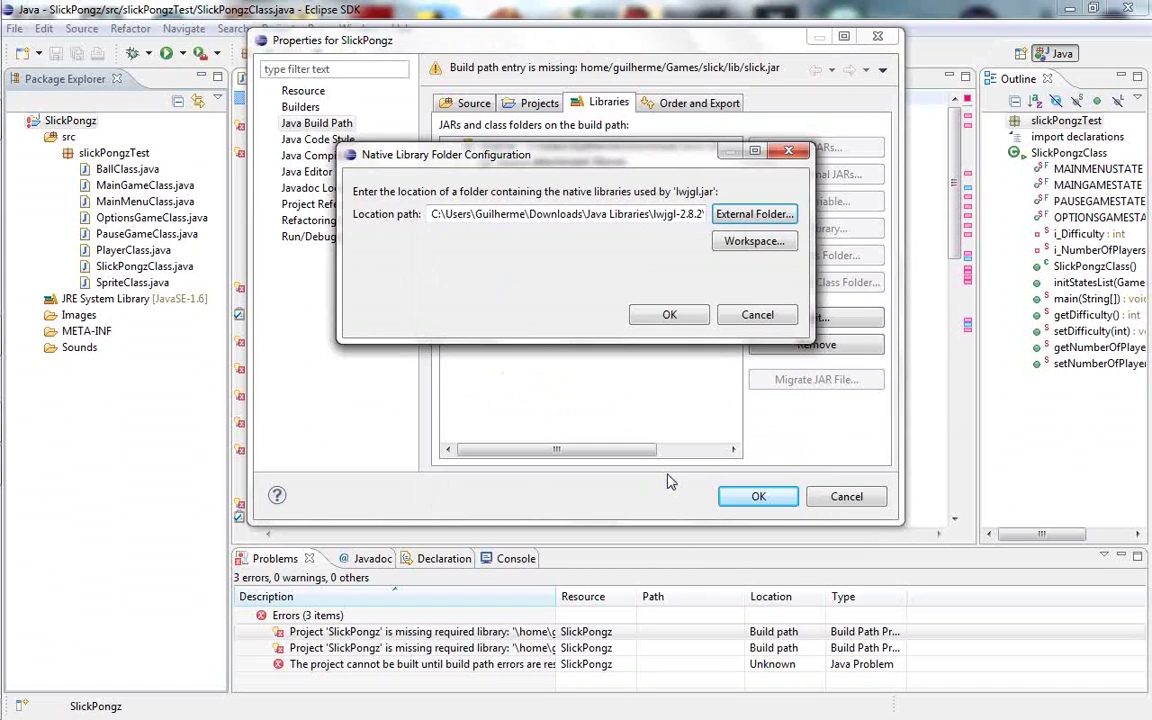
click(671, 315)
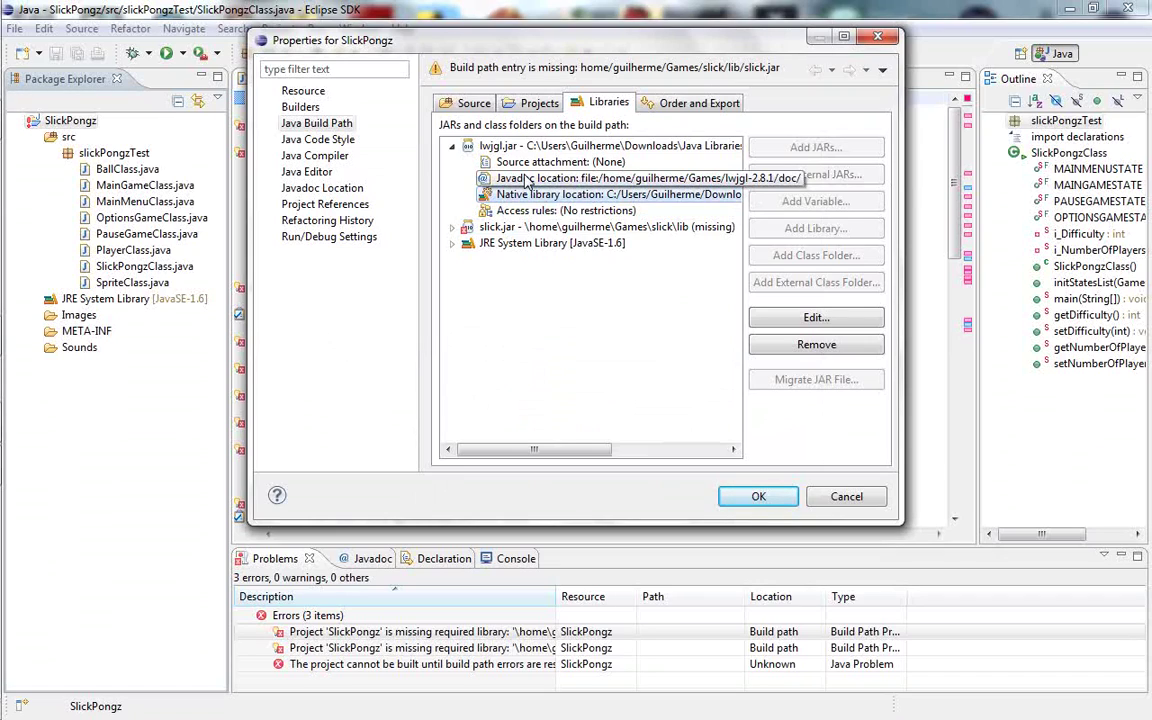
Switch to Chrome to look up the official LWJGL release download, and return to Eclipse.
click(18, 121)
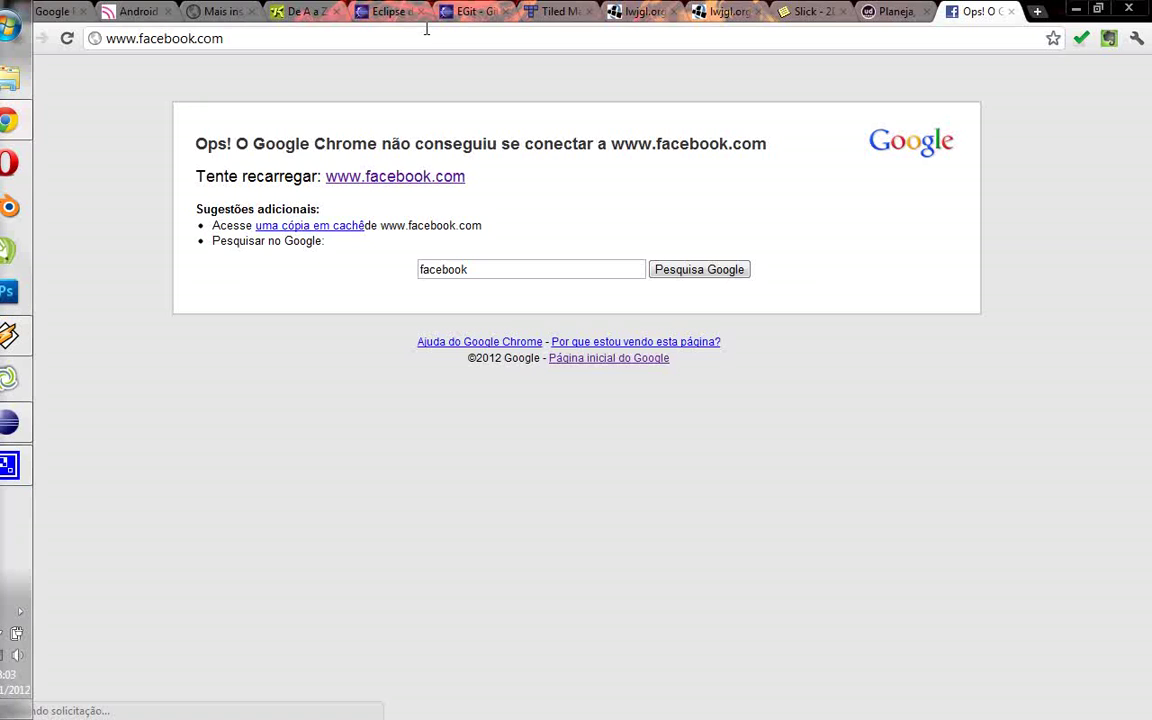
click(632, 12)
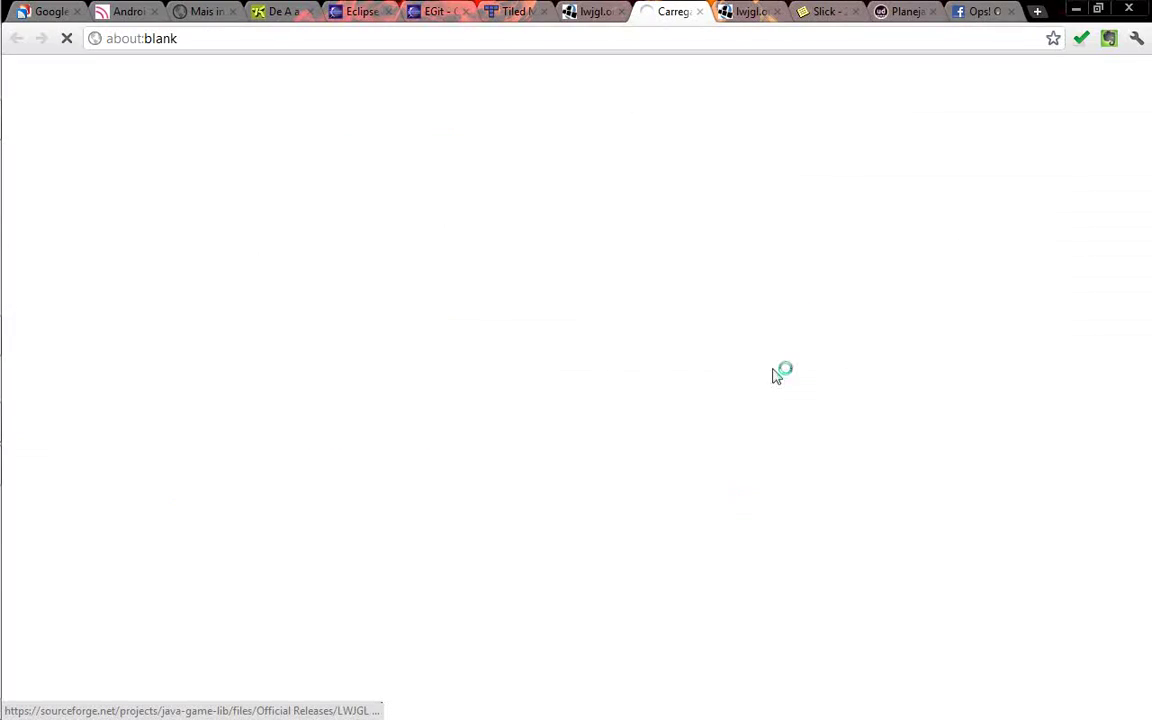
click(1012, 12)
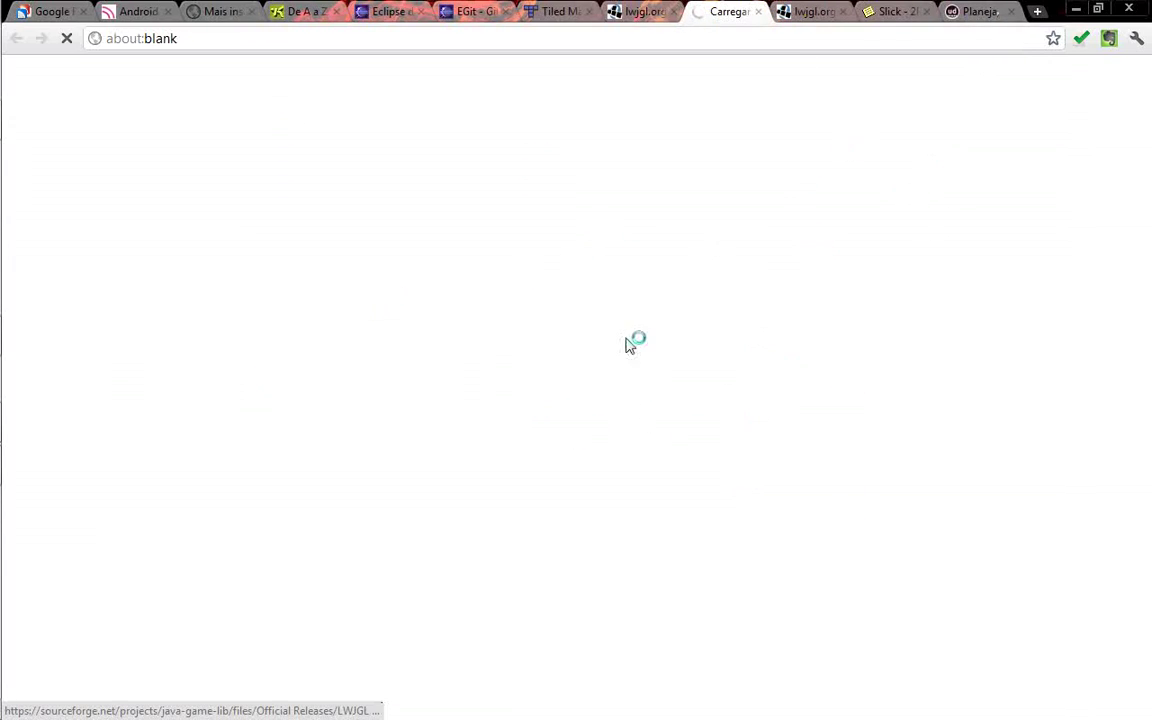
mouse_move(5, 310)
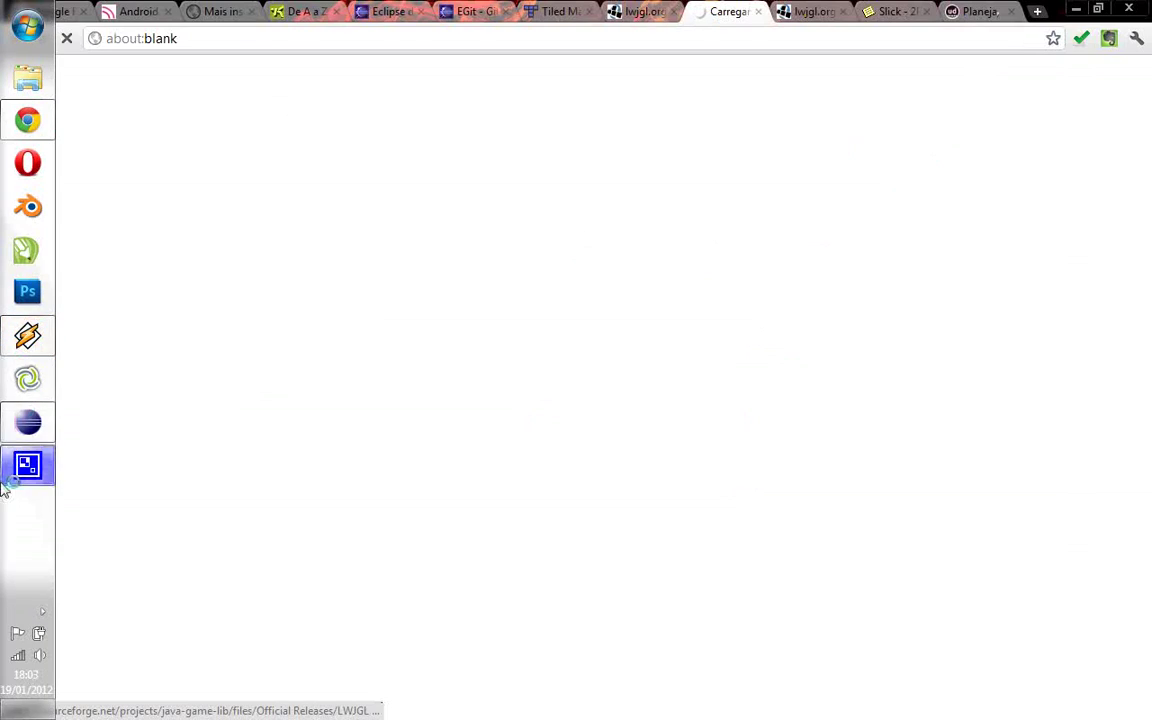
click(30, 424)
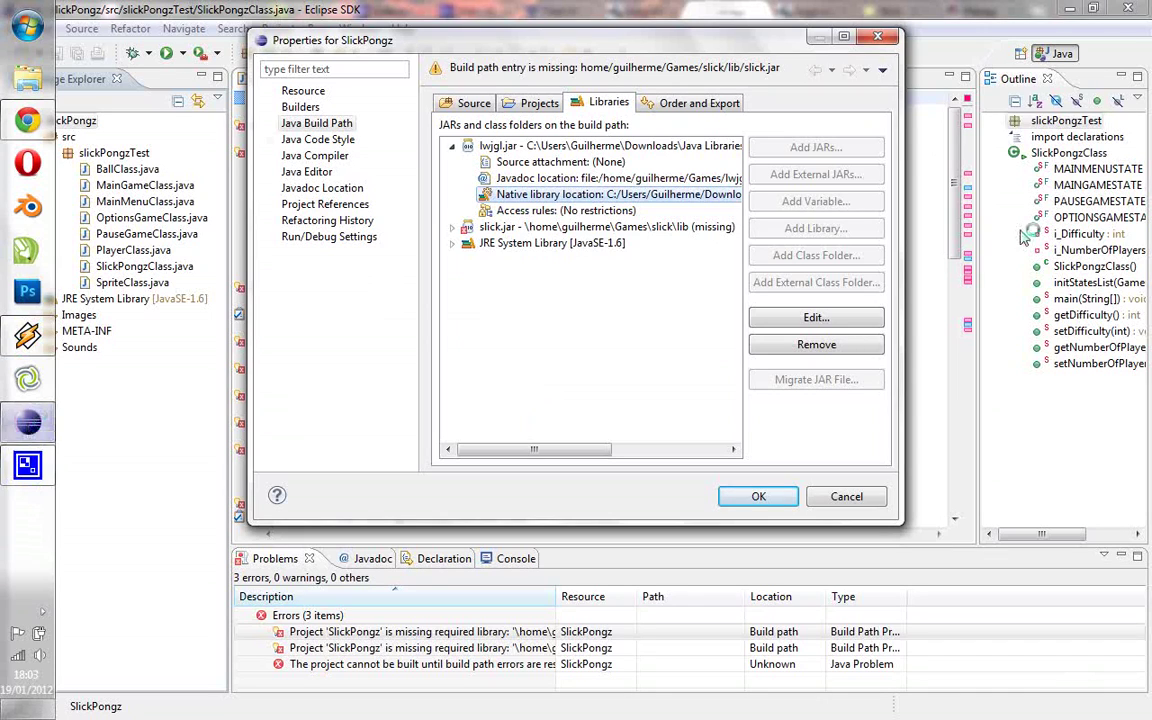
Relink the missing slick.jar entry to slick.jar in Downloads\Java Libraries\slick\lib.
click(492, 227)
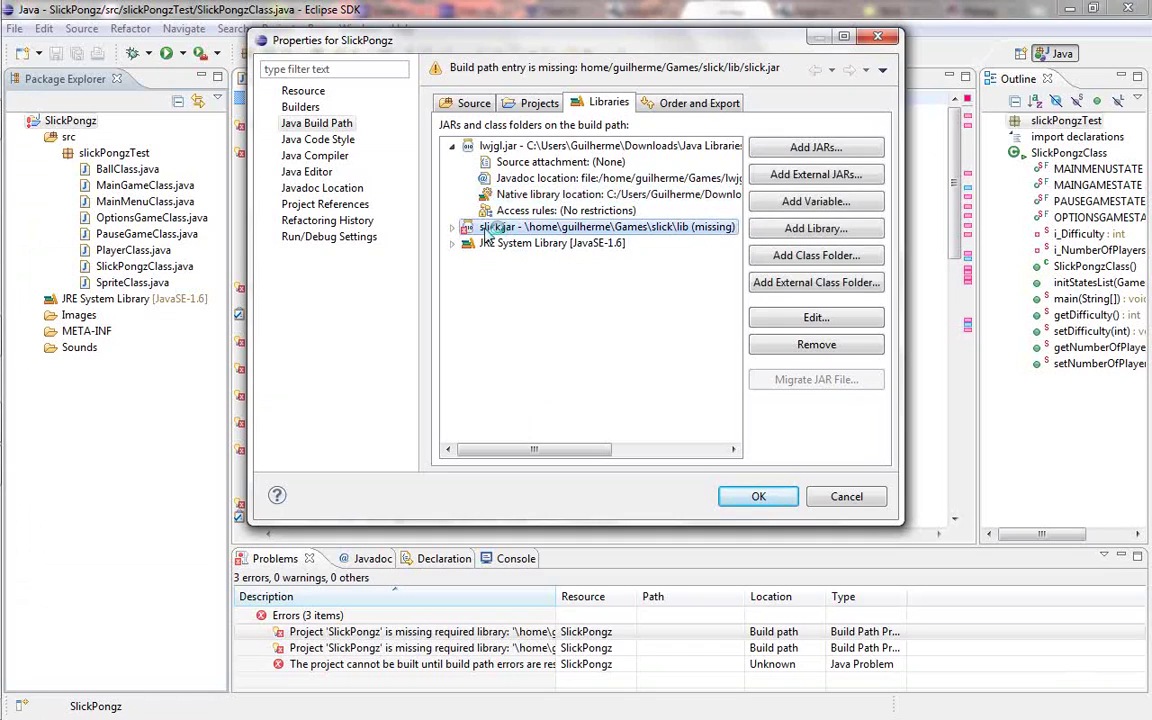
double_click(488, 229)
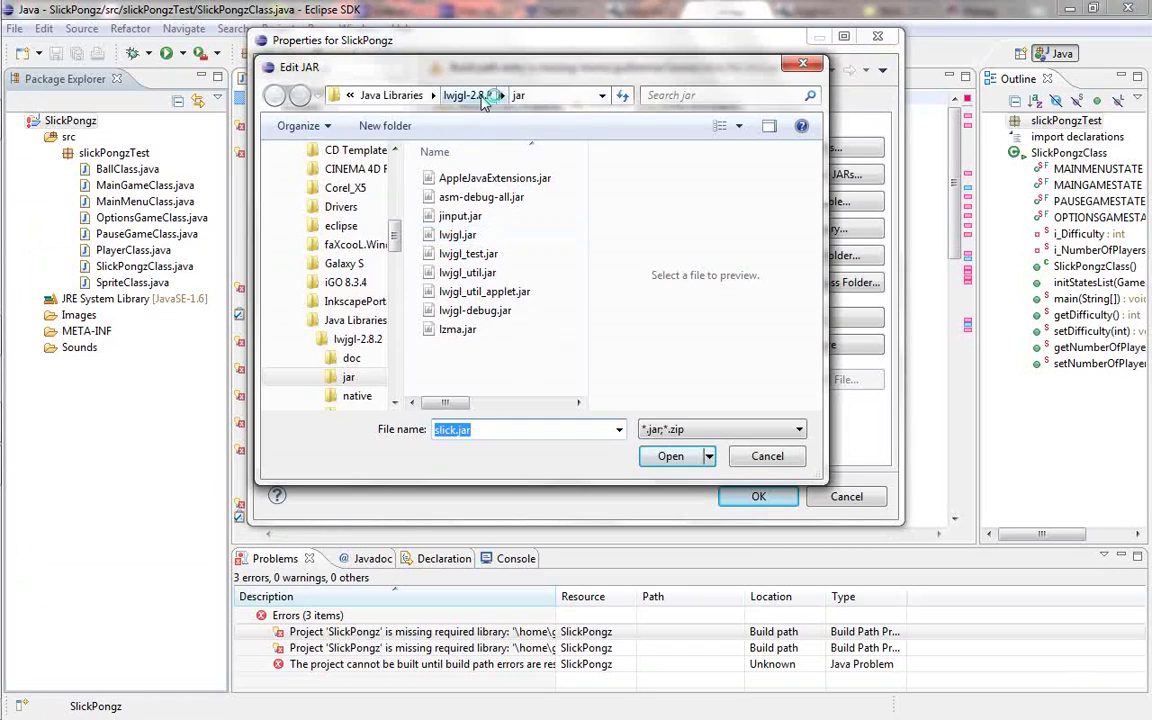
click(391, 95)
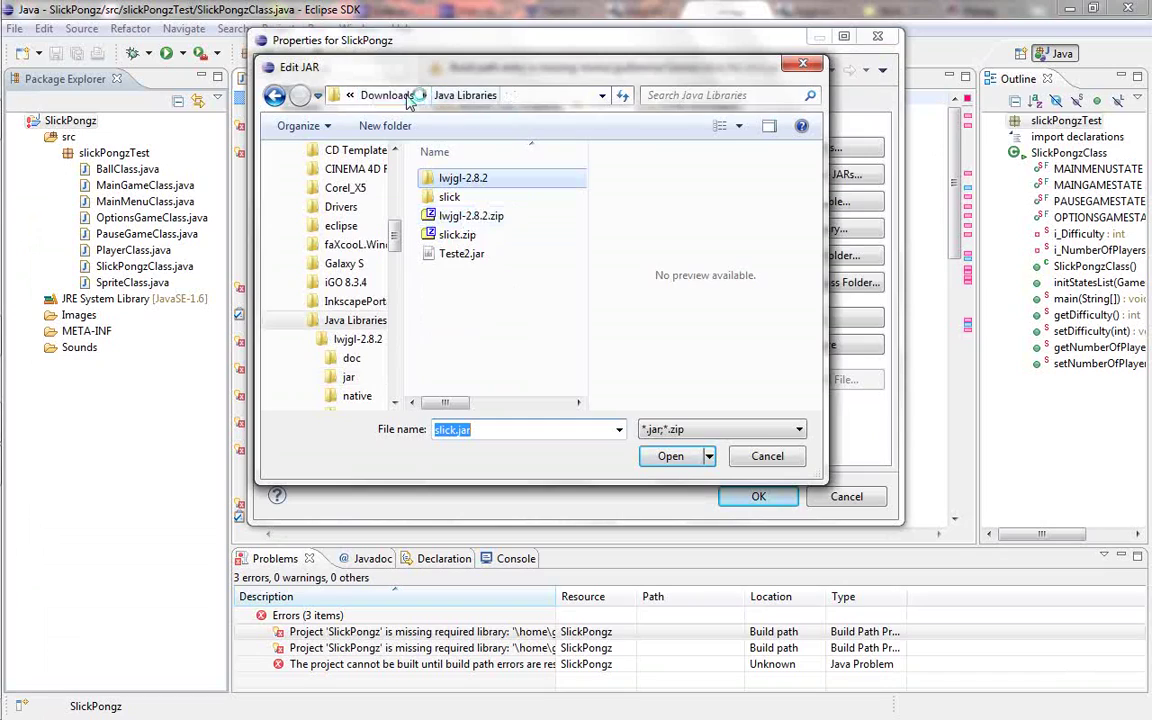
double_click(462, 198)
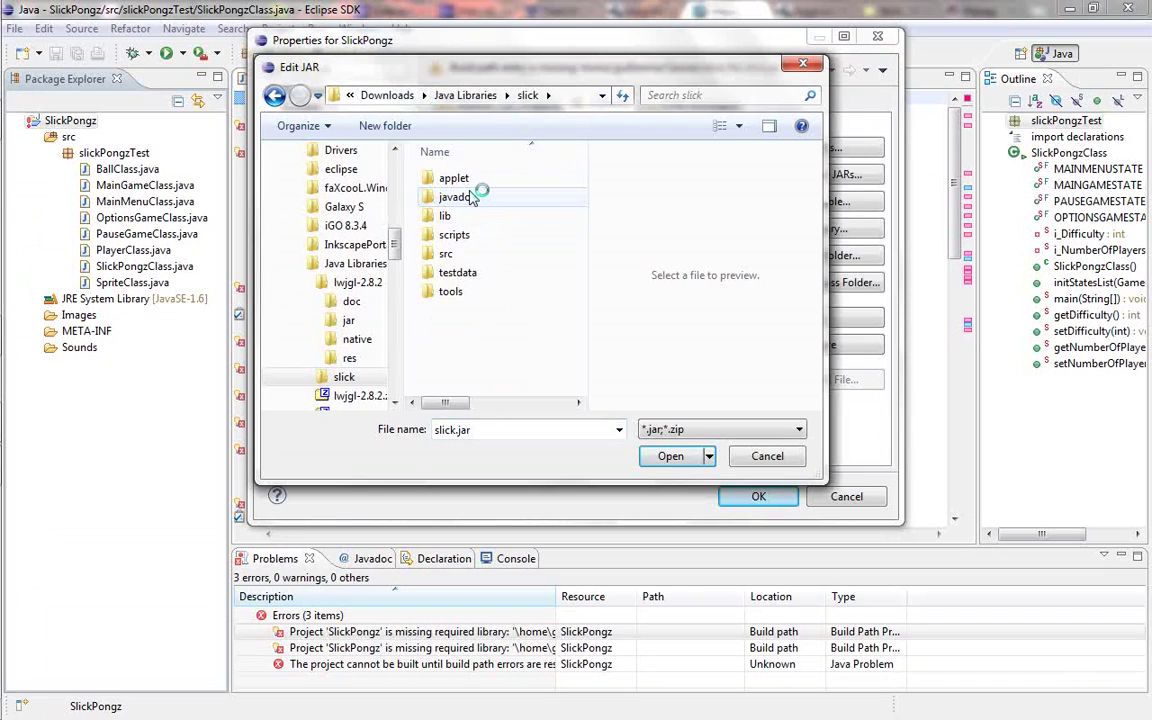
double_click(467, 215)
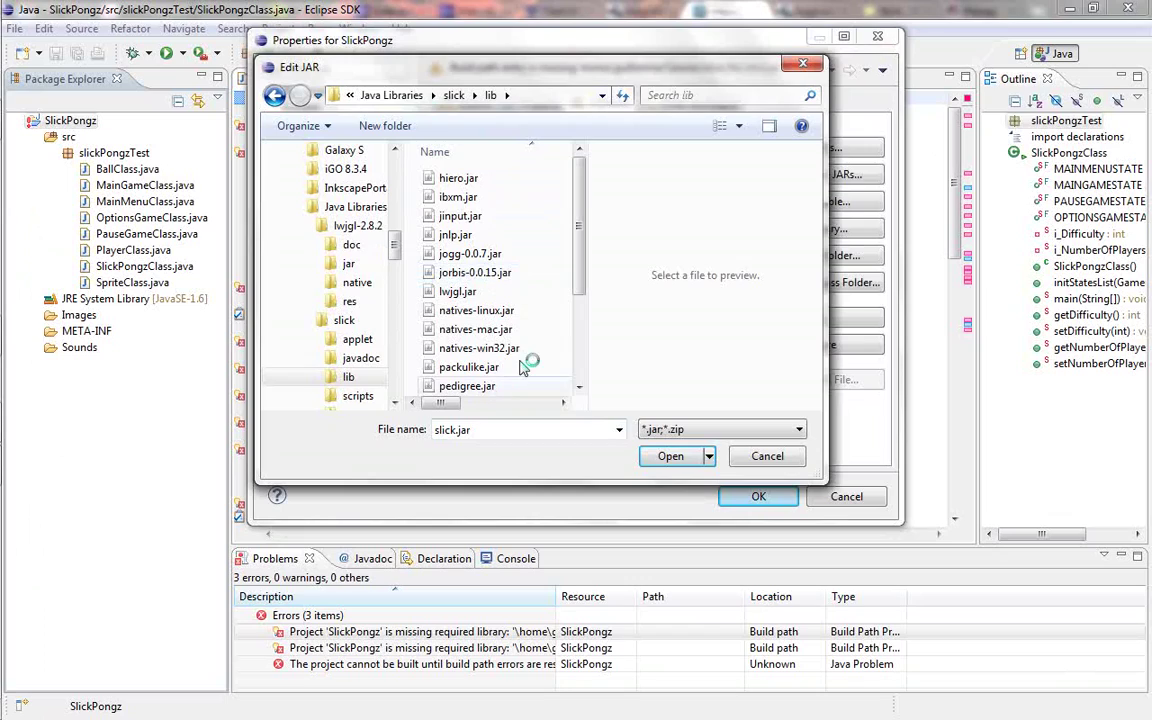
scroll(505, 295, down, 3)
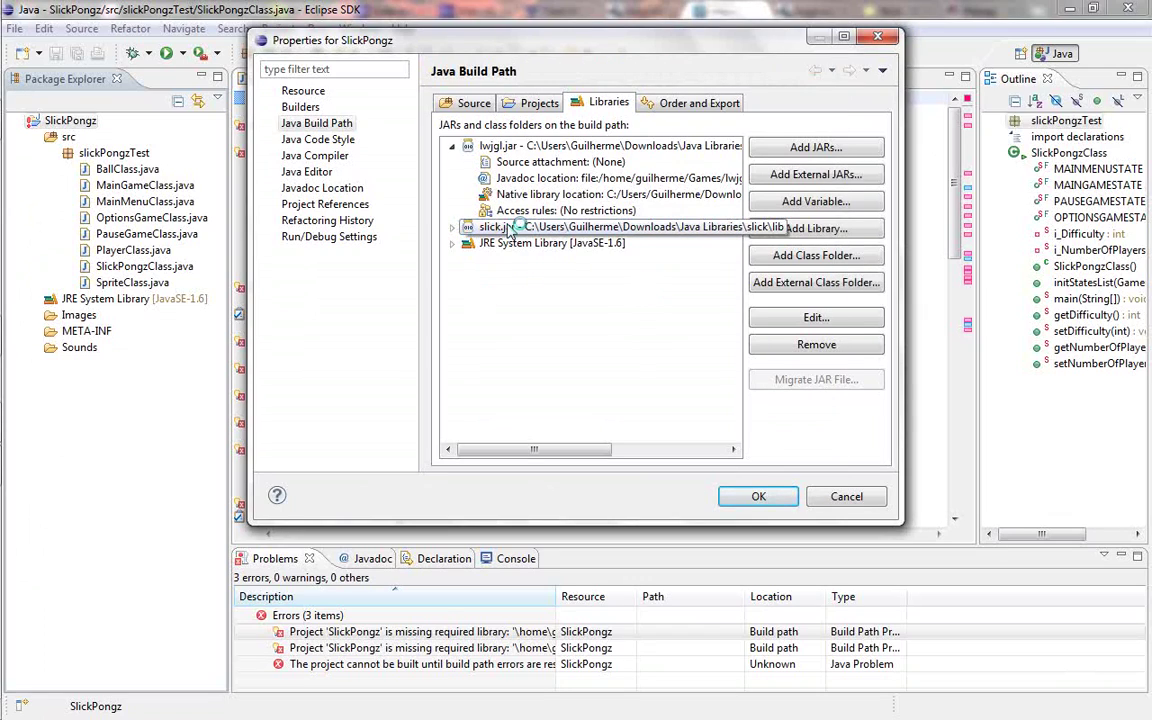
Set slick.jar's native library location to the external folder Downloads\Java Libraries\slick\lib.
click(452, 228)
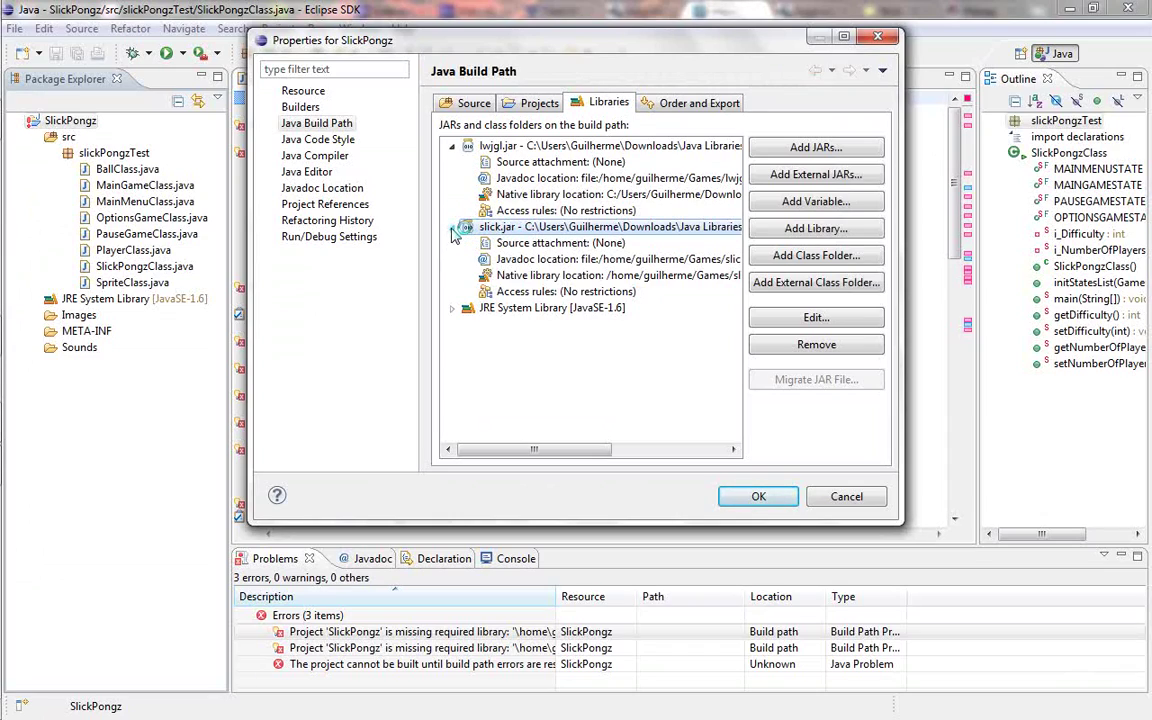
double_click(560, 276)
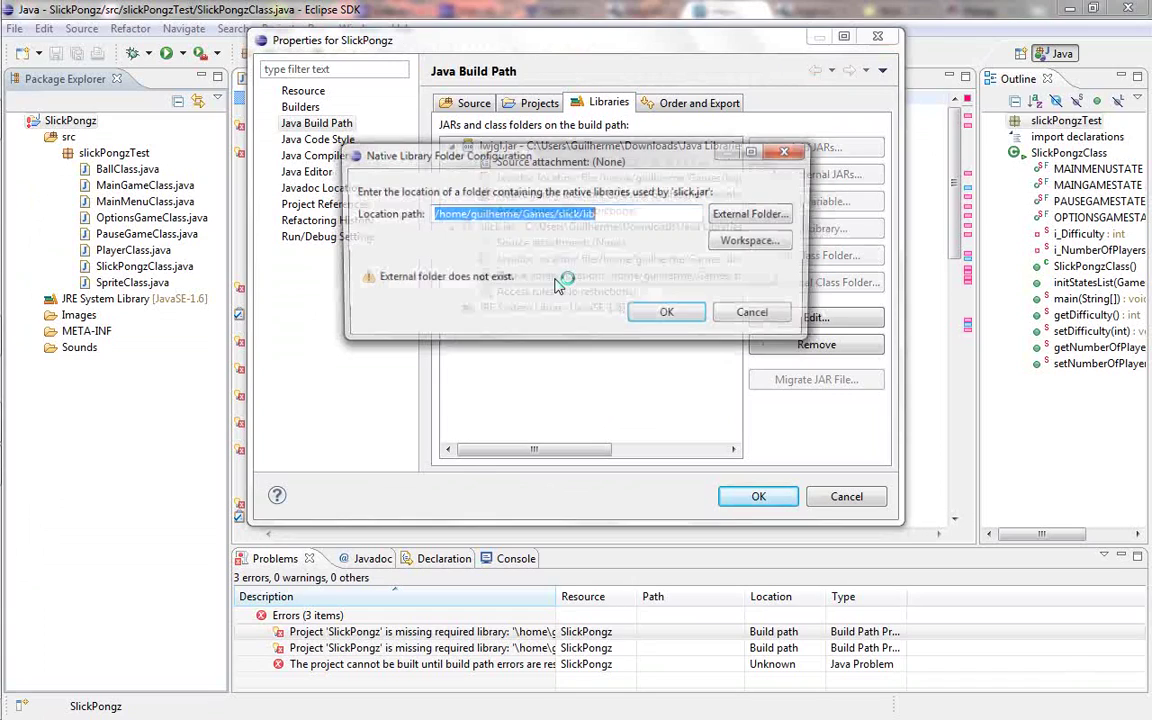
click(760, 214)
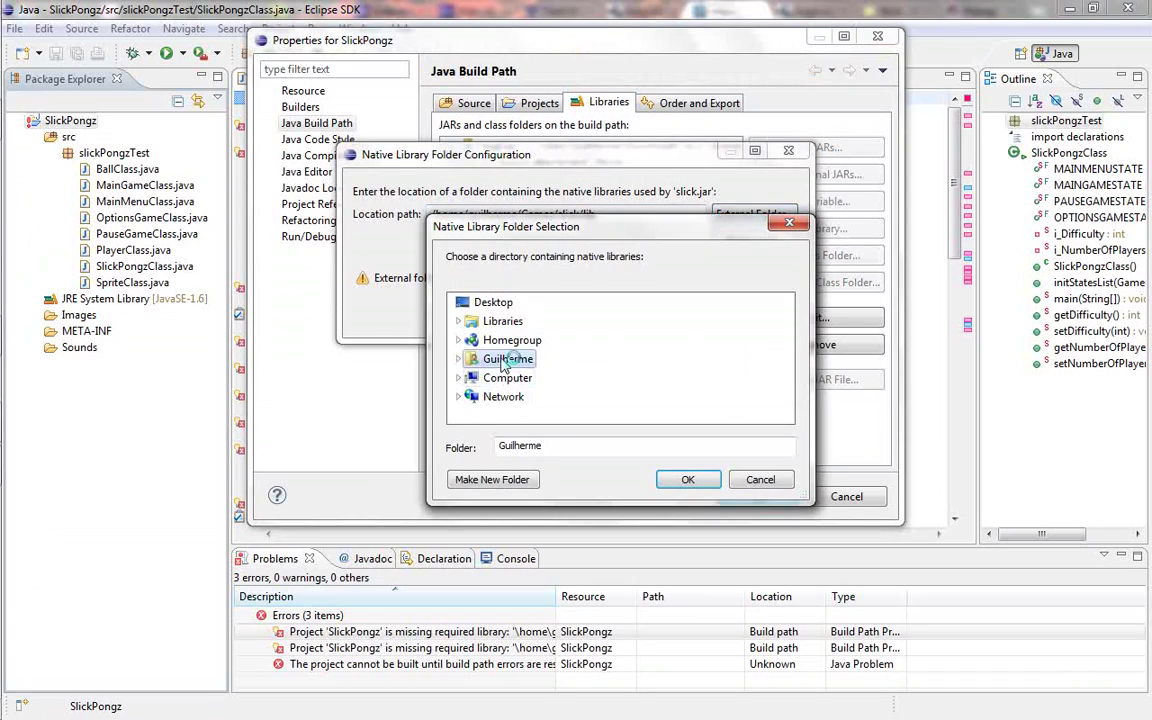
double_click(506, 360)
scroll(506, 365, down, 2)
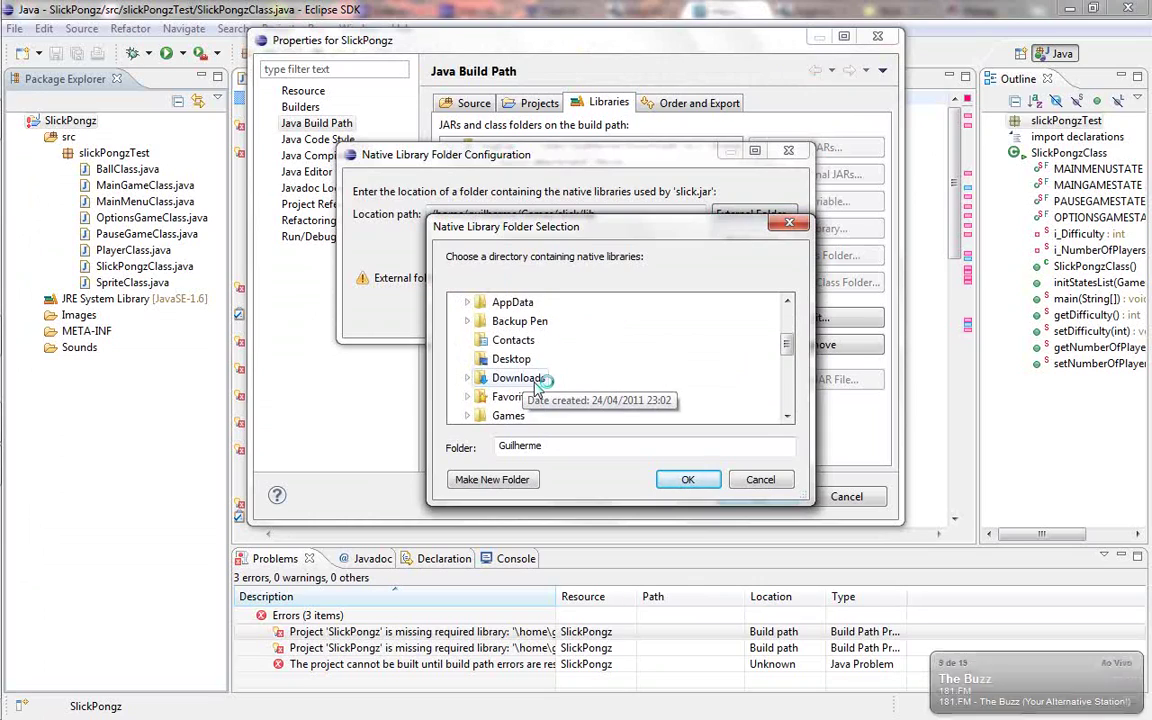
double_click(519, 379)
scroll(530, 392, down, 3)
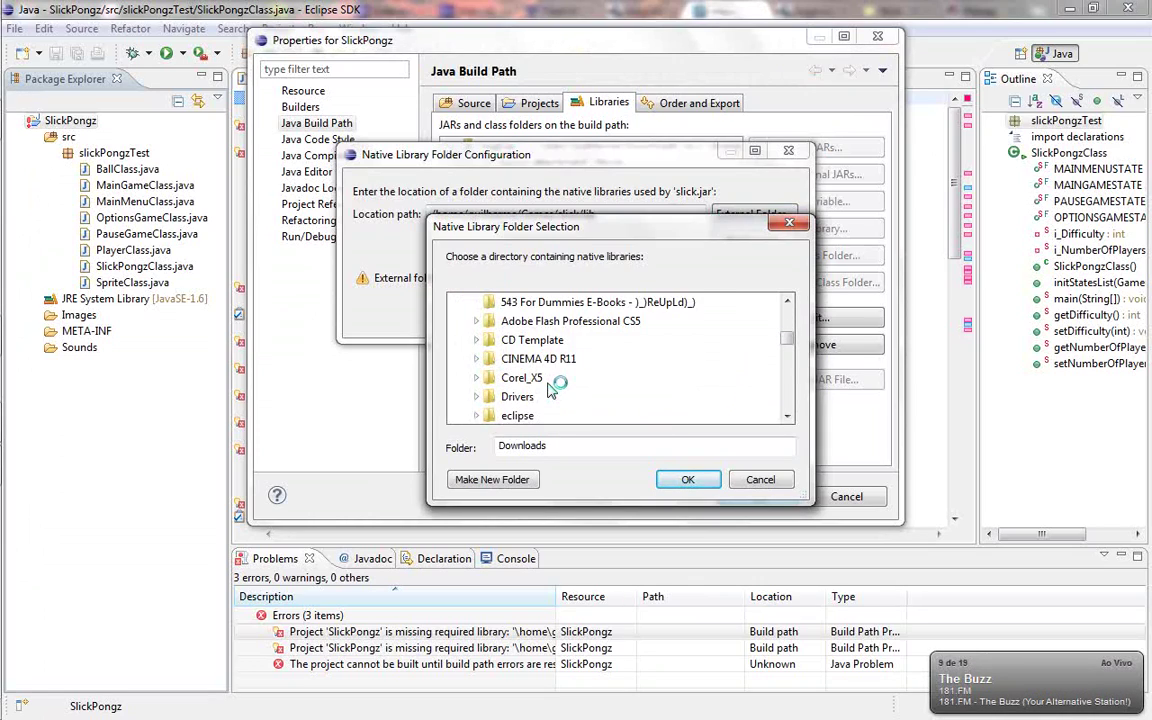
double_click(531, 397)
double_click(522, 378)
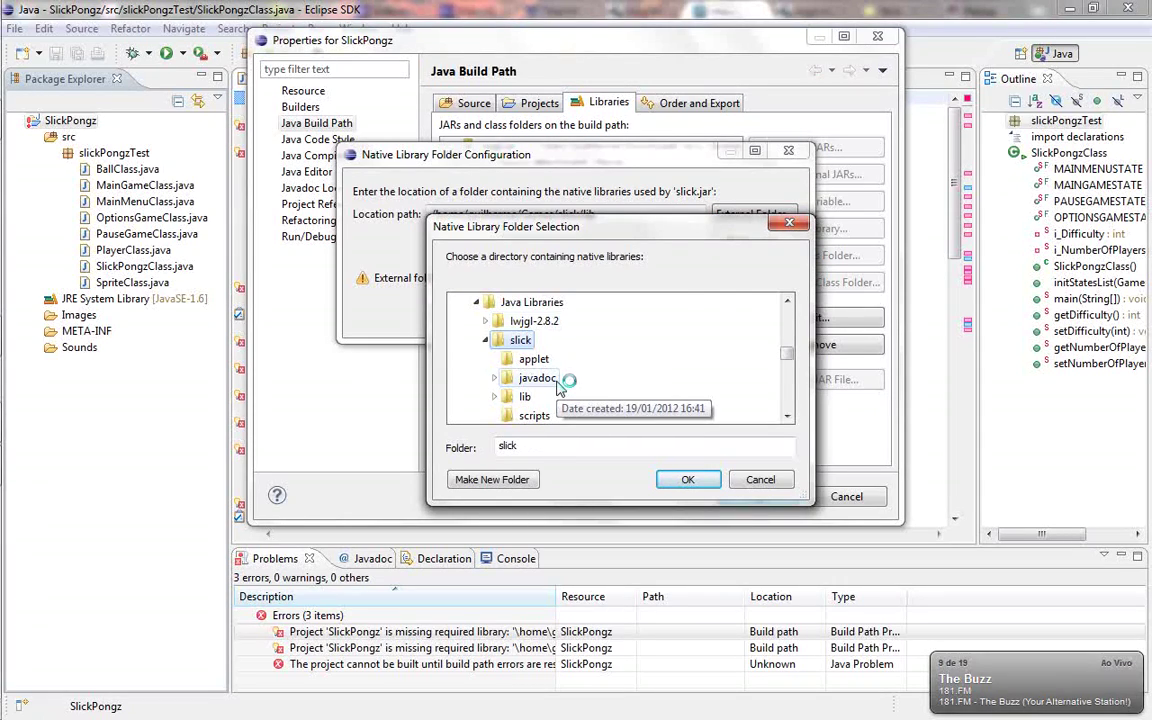
scroll(555, 392, down, 1)
scroll(527, 440, up, 1)
click(525, 397)
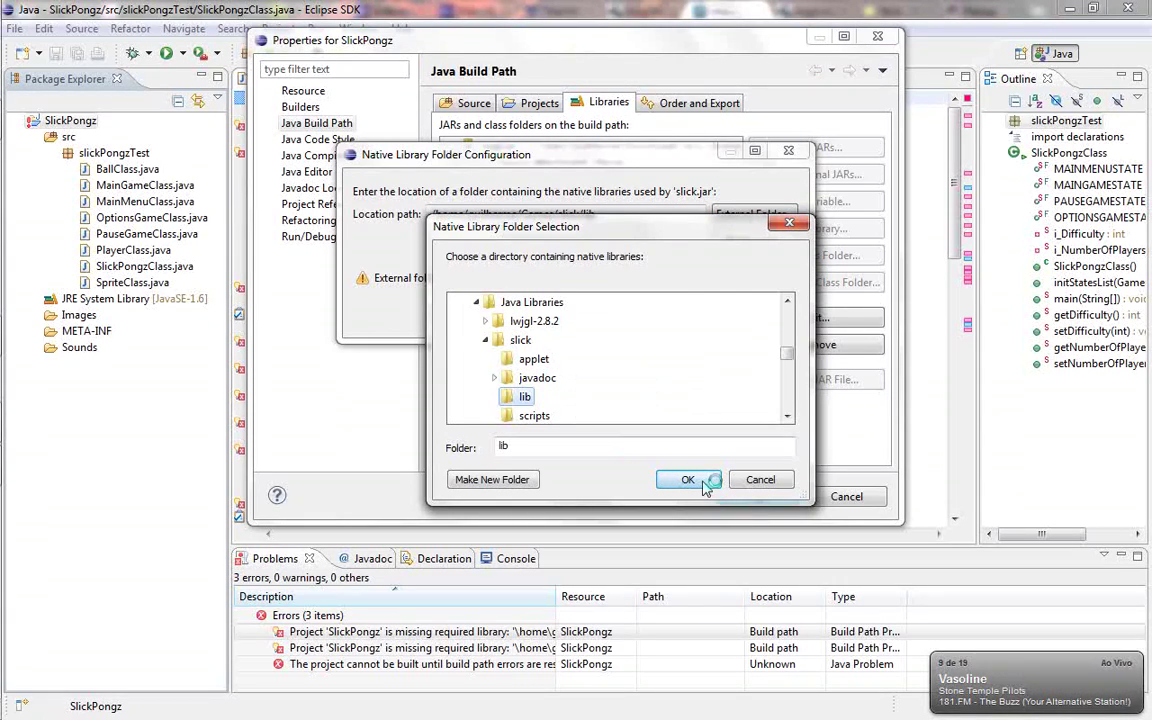
click(688, 480)
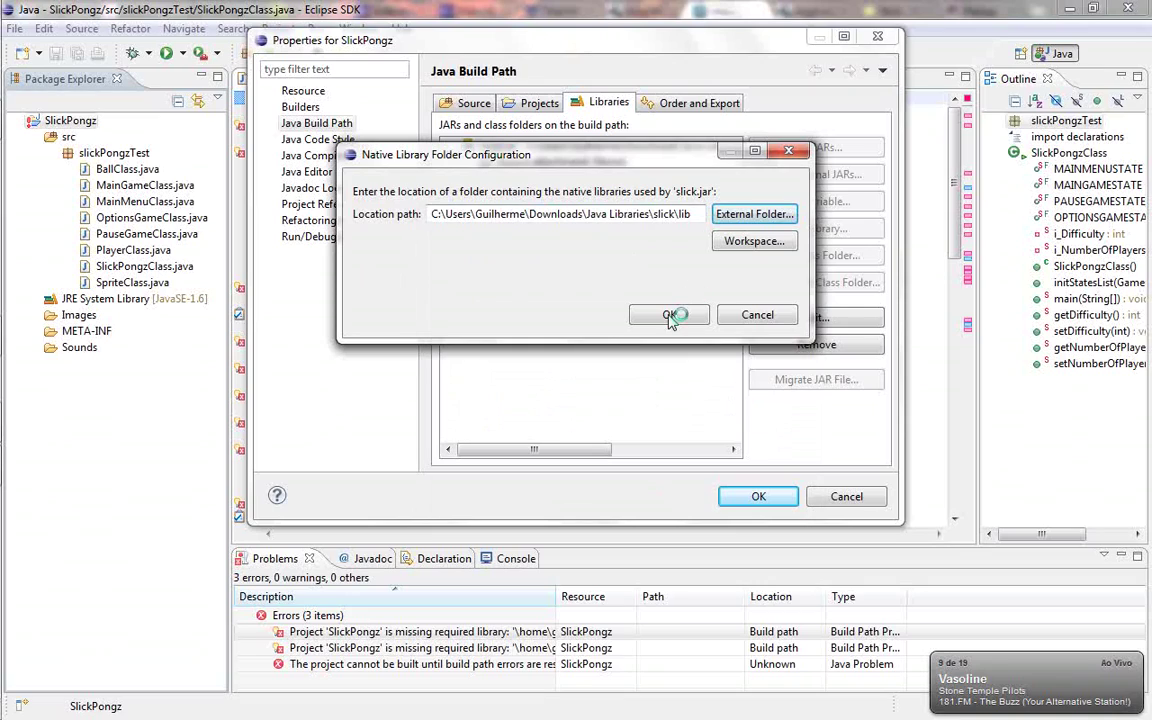
click(670, 315)
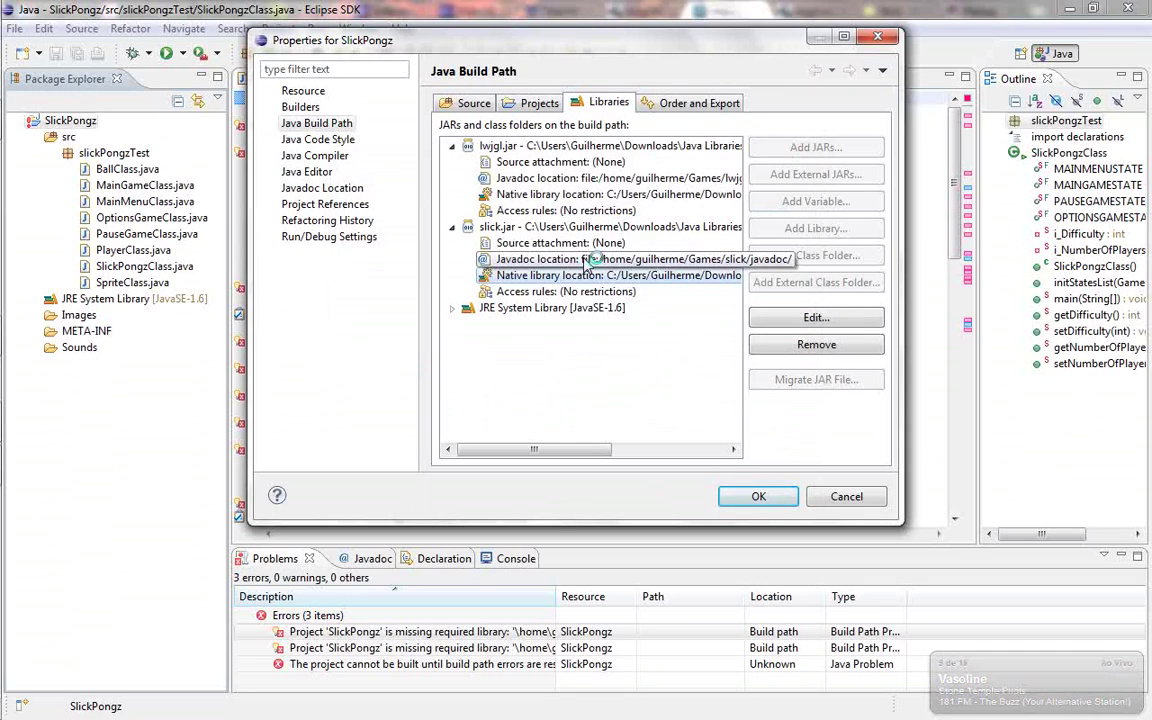
Set slick.jar's Javadoc location to Downloads\Java Libraries\slick\javadoc and validate it.
click(570, 260)
double_click(570, 262)
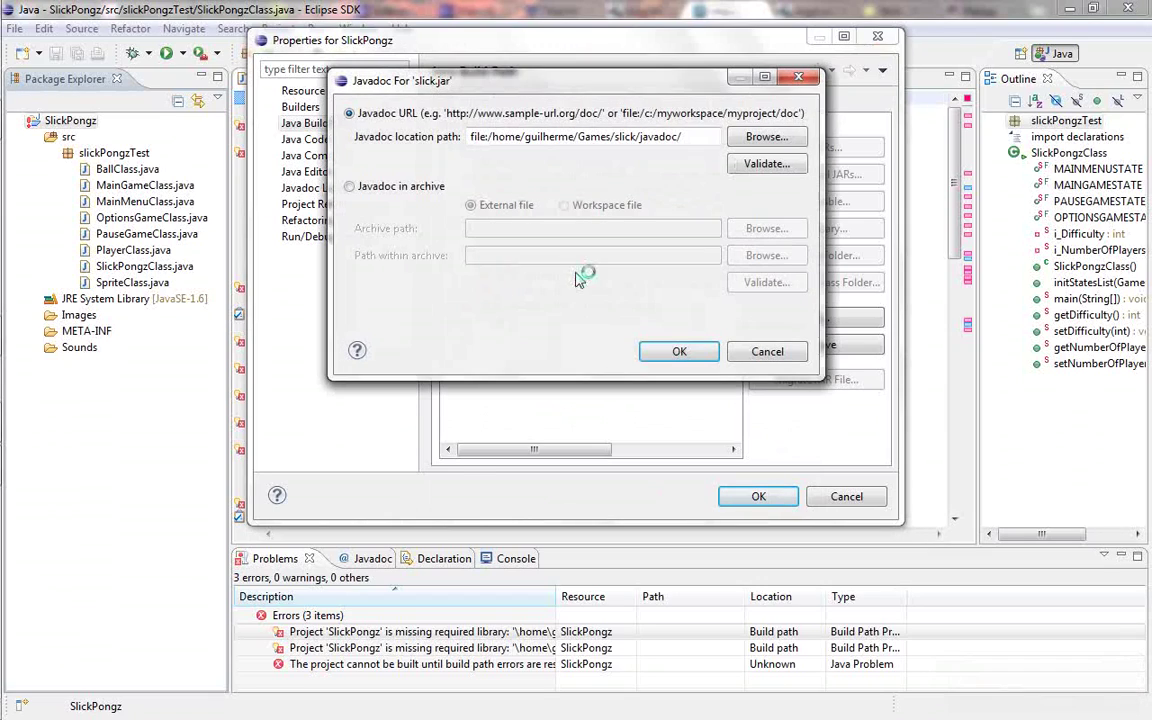
click(760, 139)
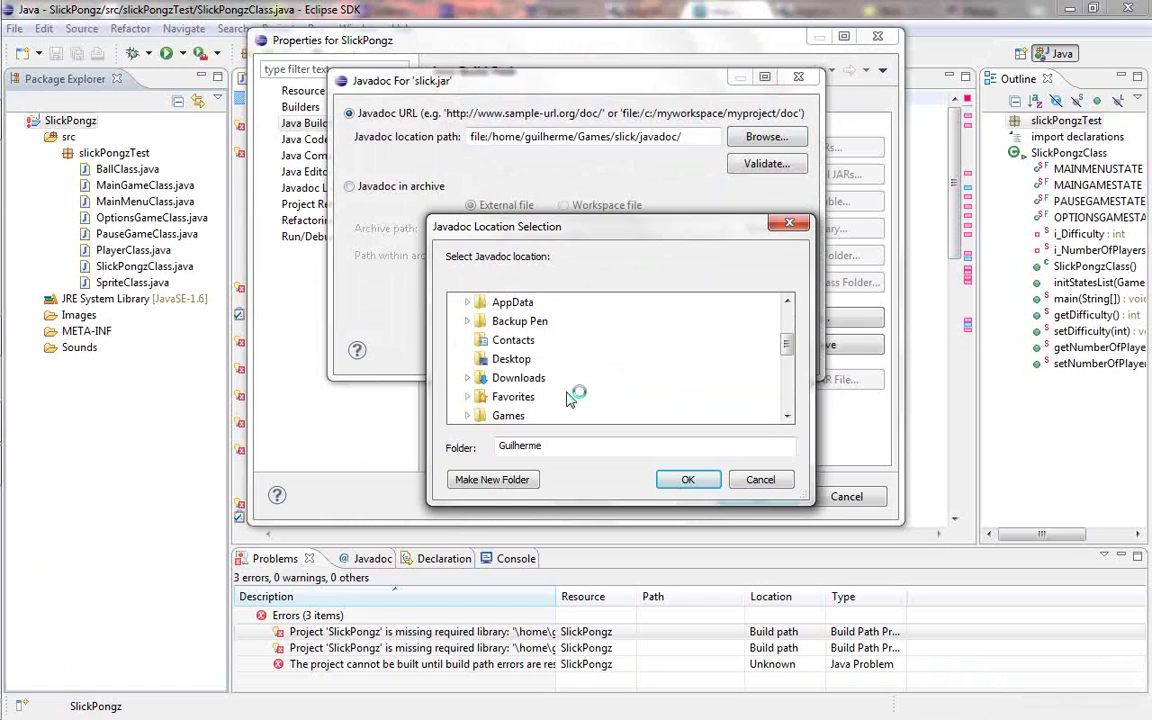
scroll(570, 398, down, 1)
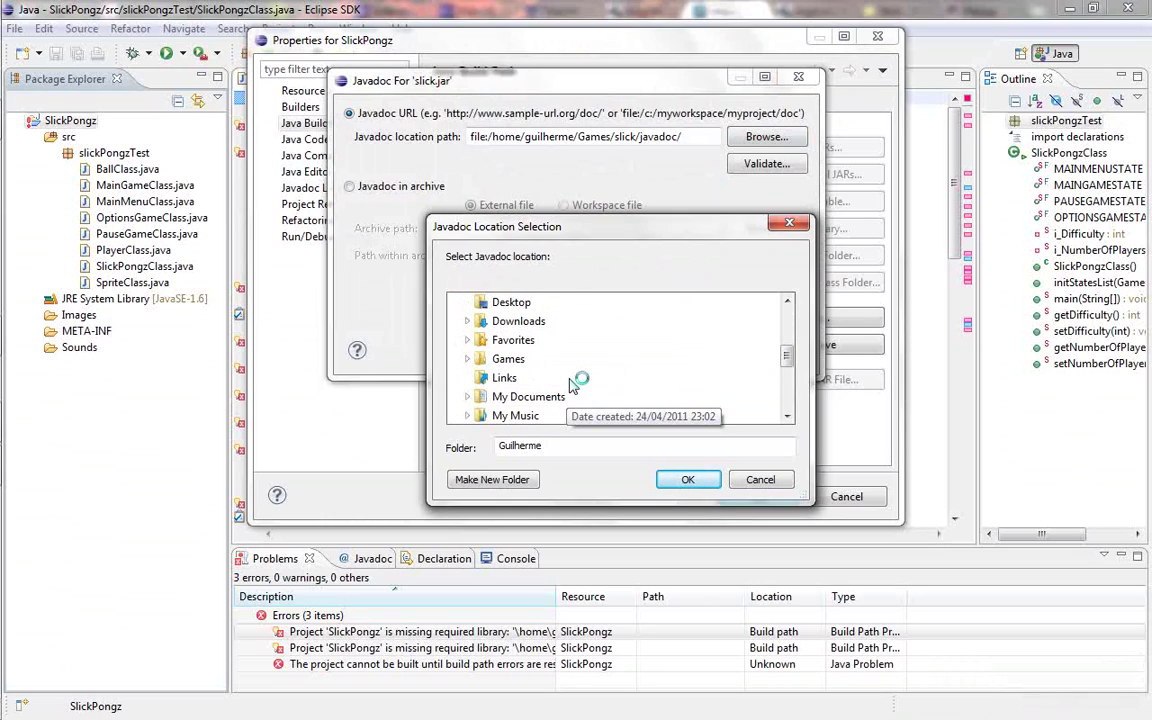
double_click(530, 324)
scroll(560, 370, down, 3)
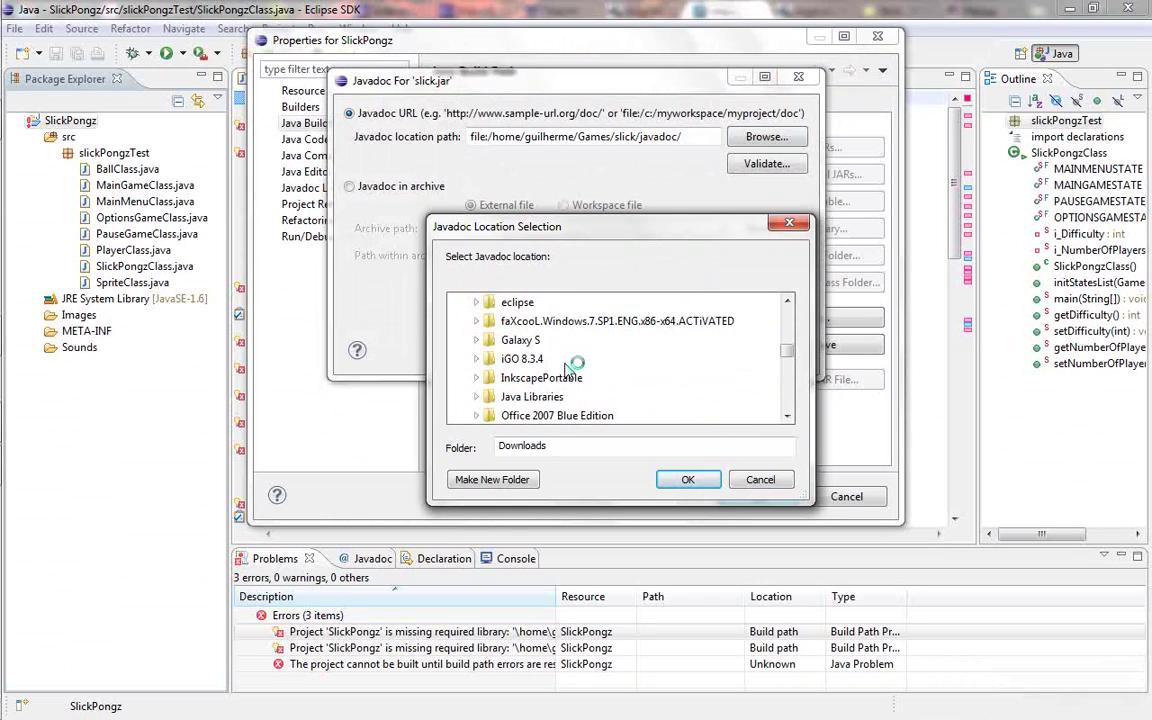
double_click(528, 396)
double_click(525, 380)
scroll(550, 382, down, 1)
double_click(532, 378)
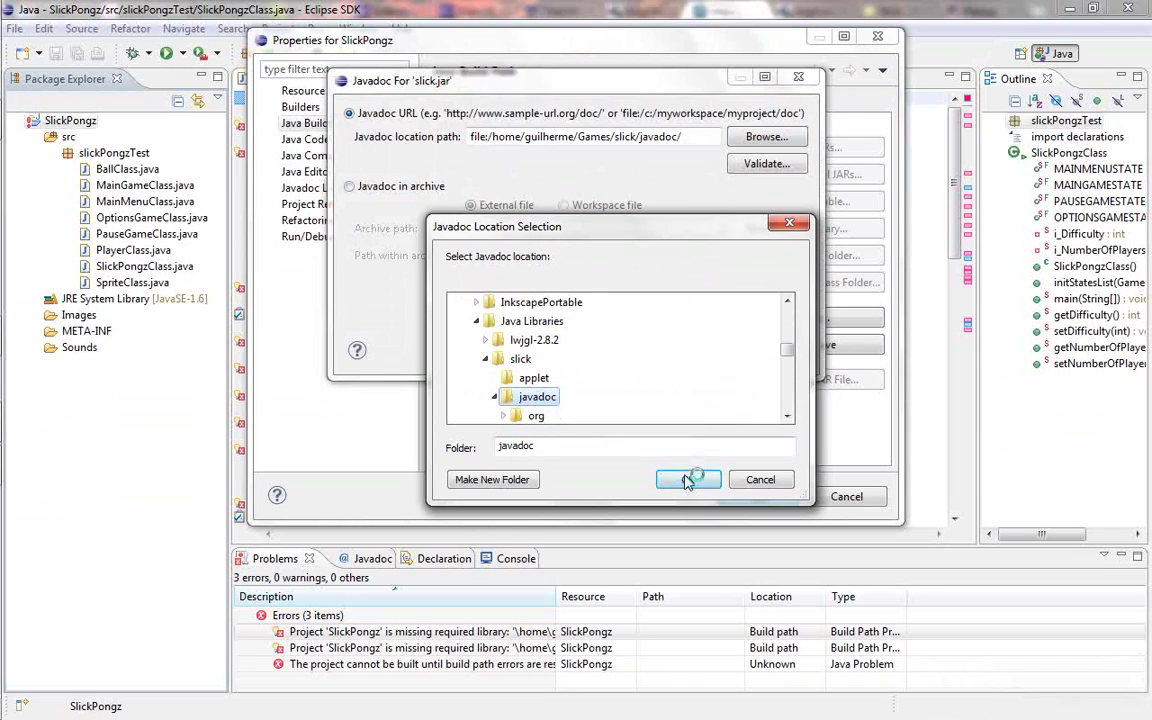
click(687, 481)
click(755, 172)
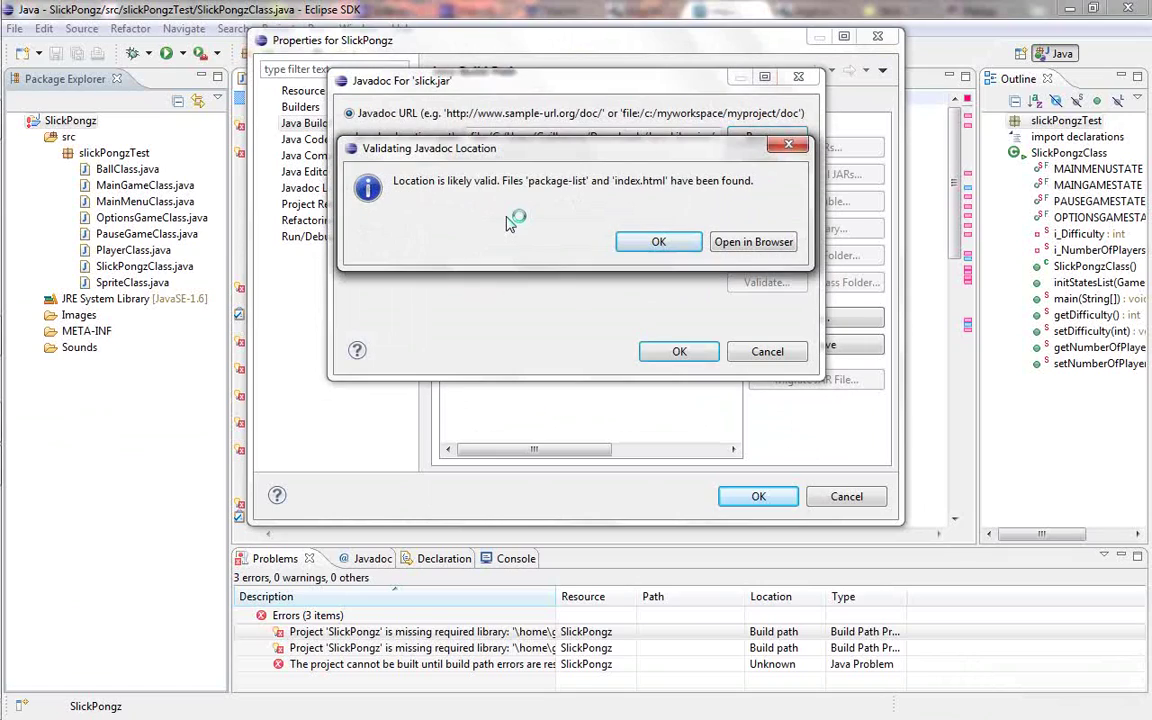
click(657, 243)
click(679, 351)
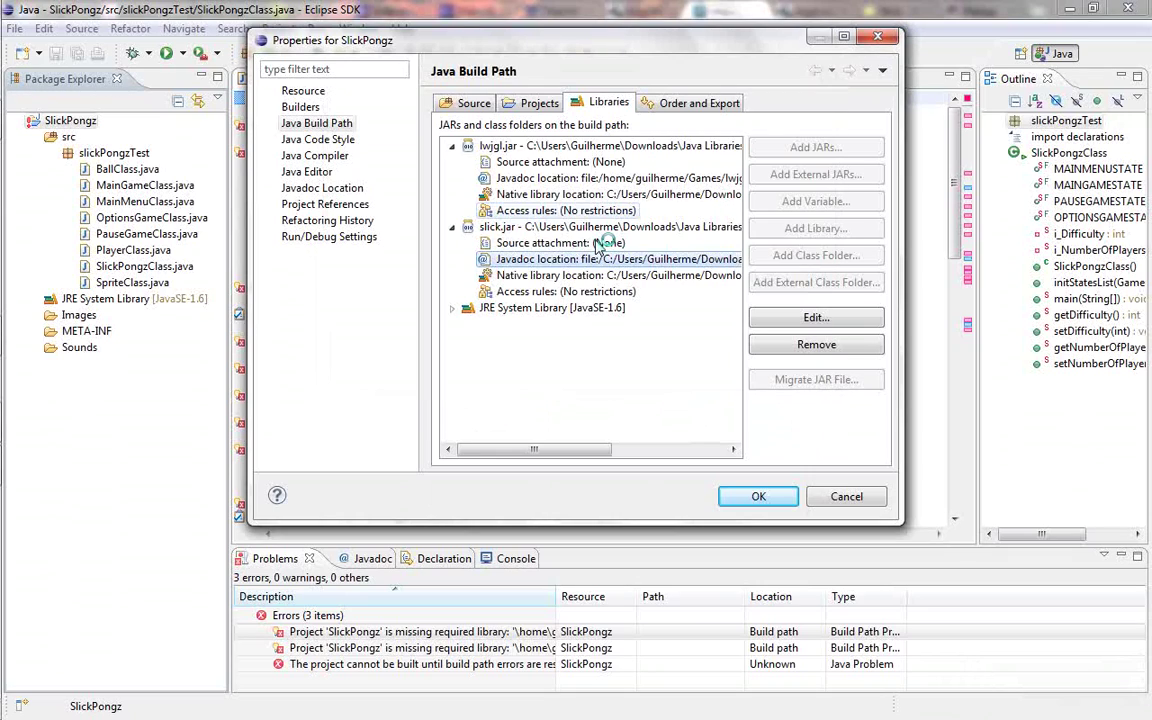